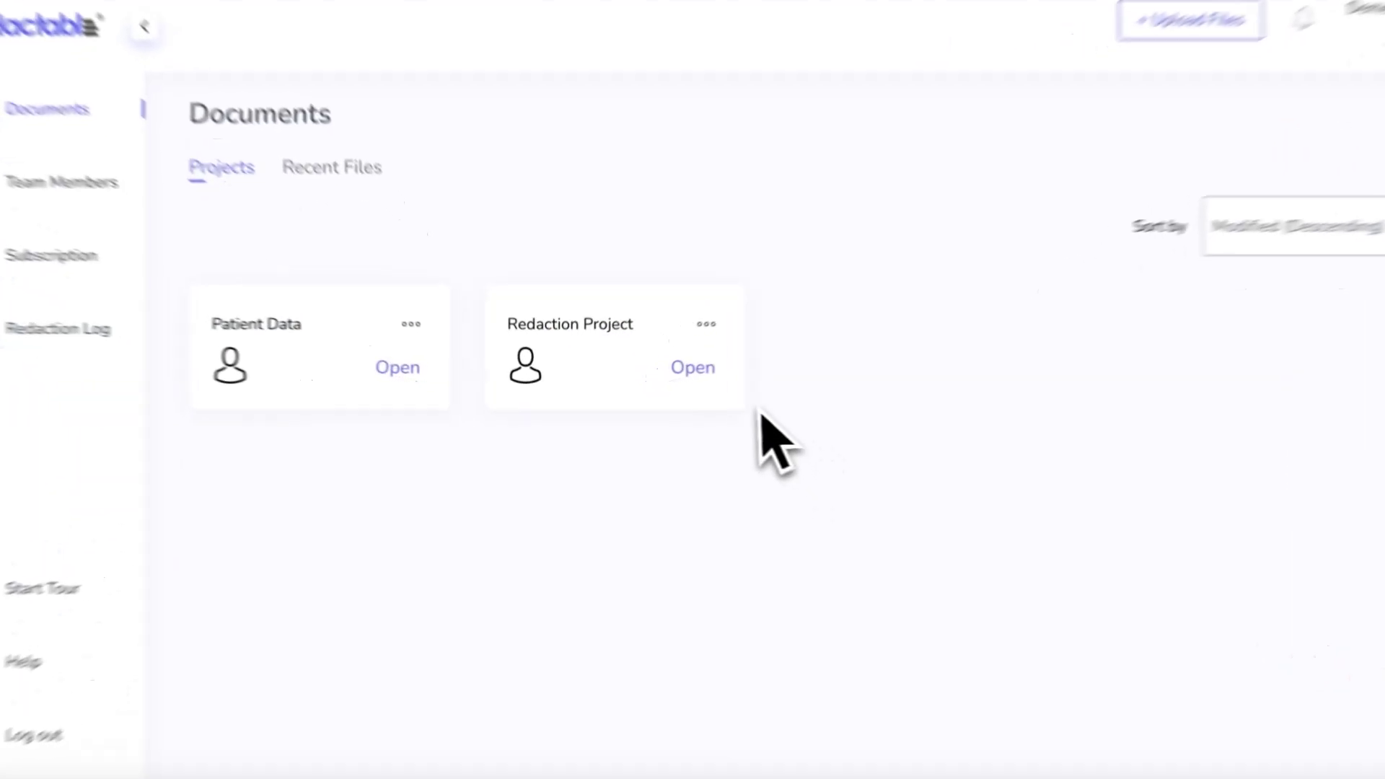
Step: Open JohnDoeResume.pdf from the Redaction Project, skip the redaction-type prompt, and show the categories list
{"action": "left_click", "coordinate": [736, 374]}
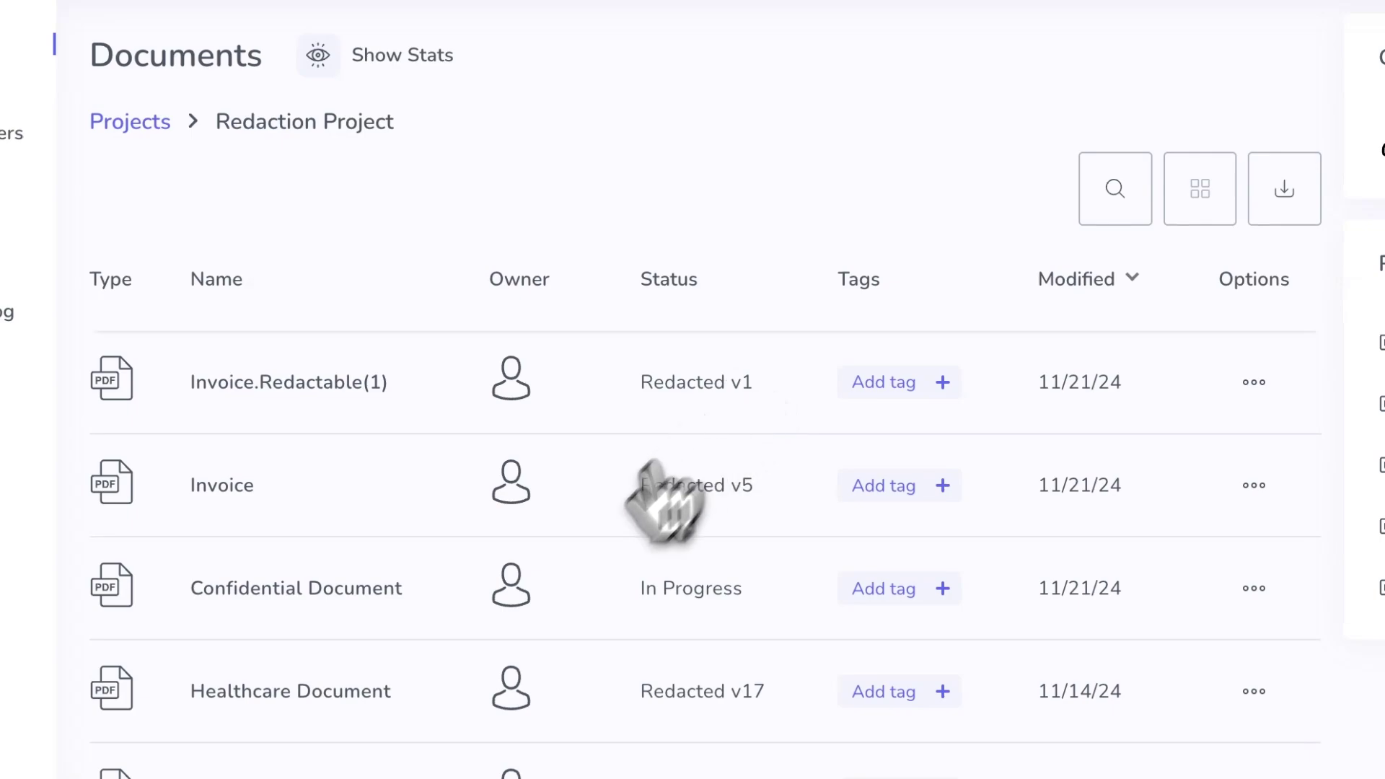
{"action": "left_click", "coordinate": [408, 608]}
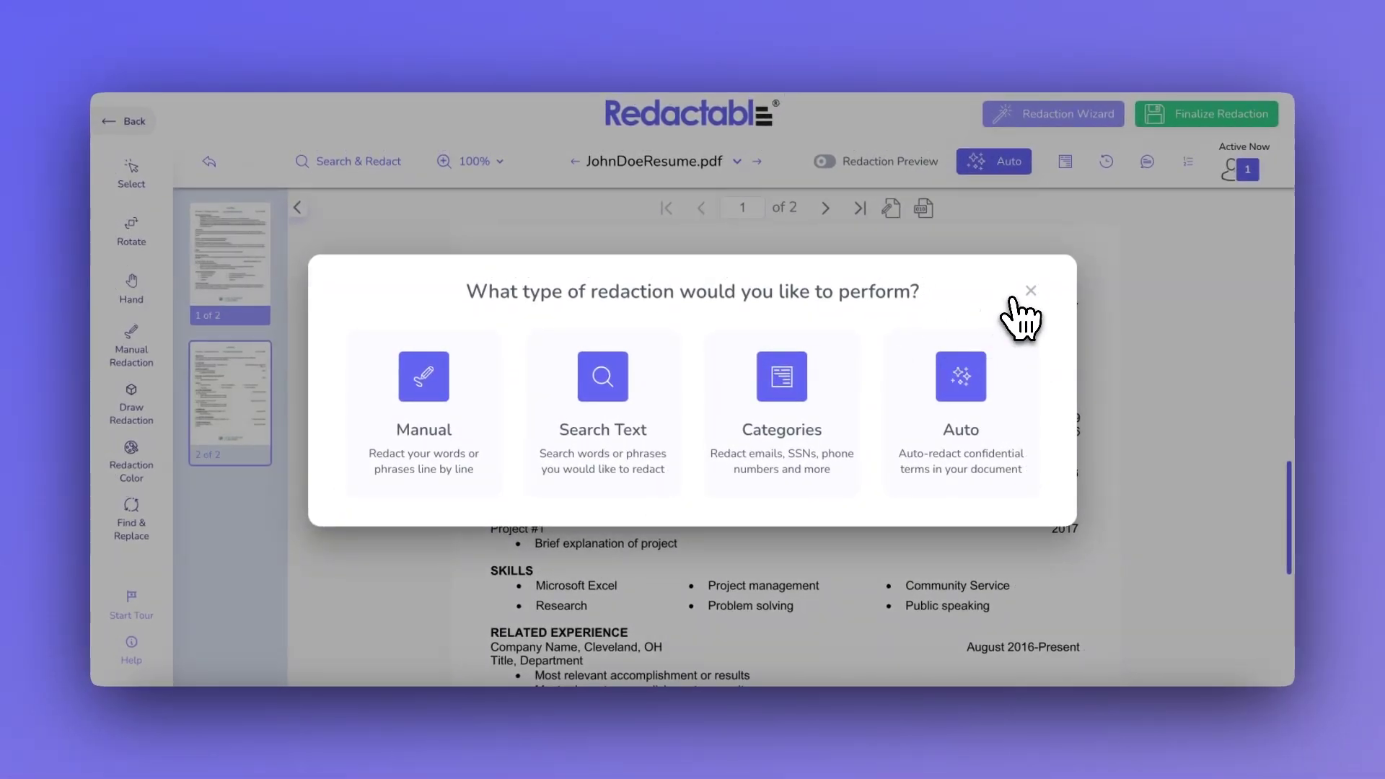
{"action": "left_click", "coordinate": [1031, 291]}
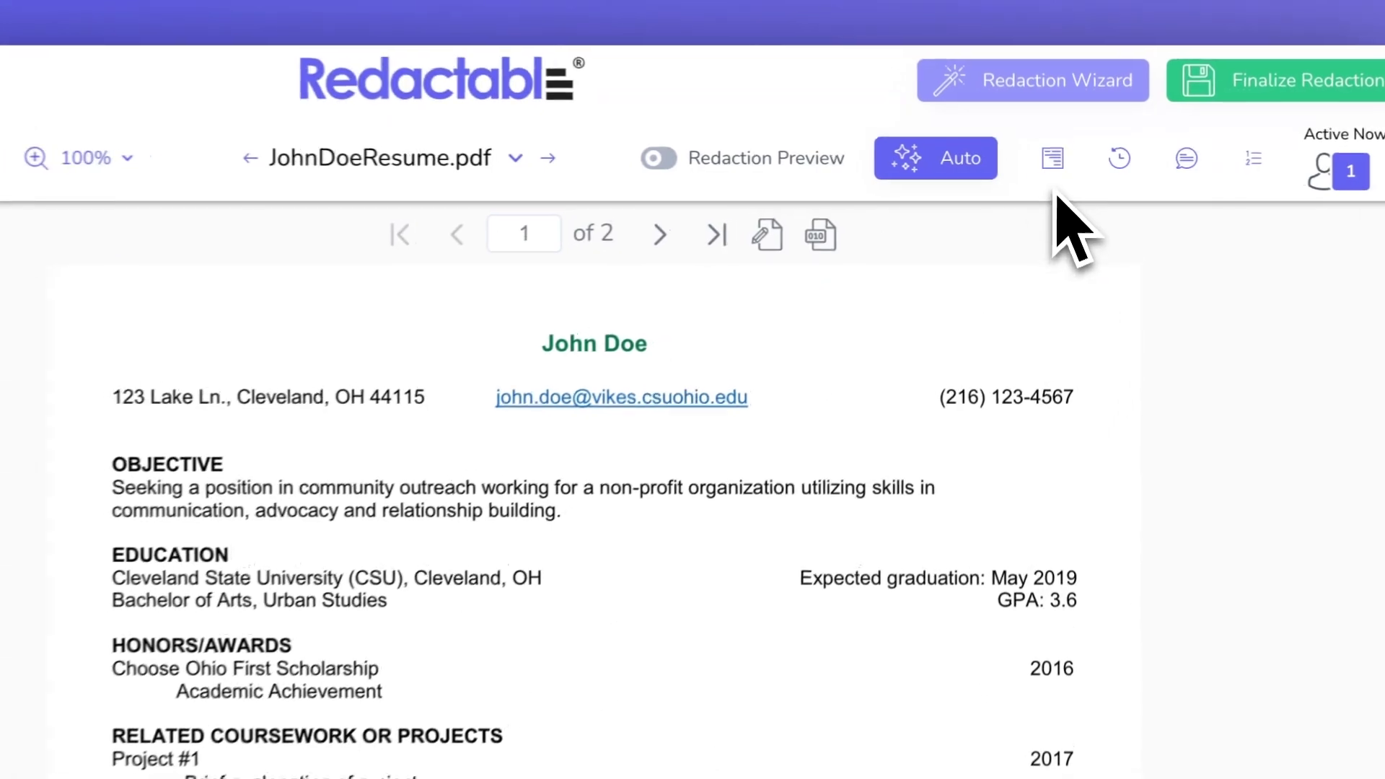
{"action": "left_click", "coordinate": [1053, 167]}
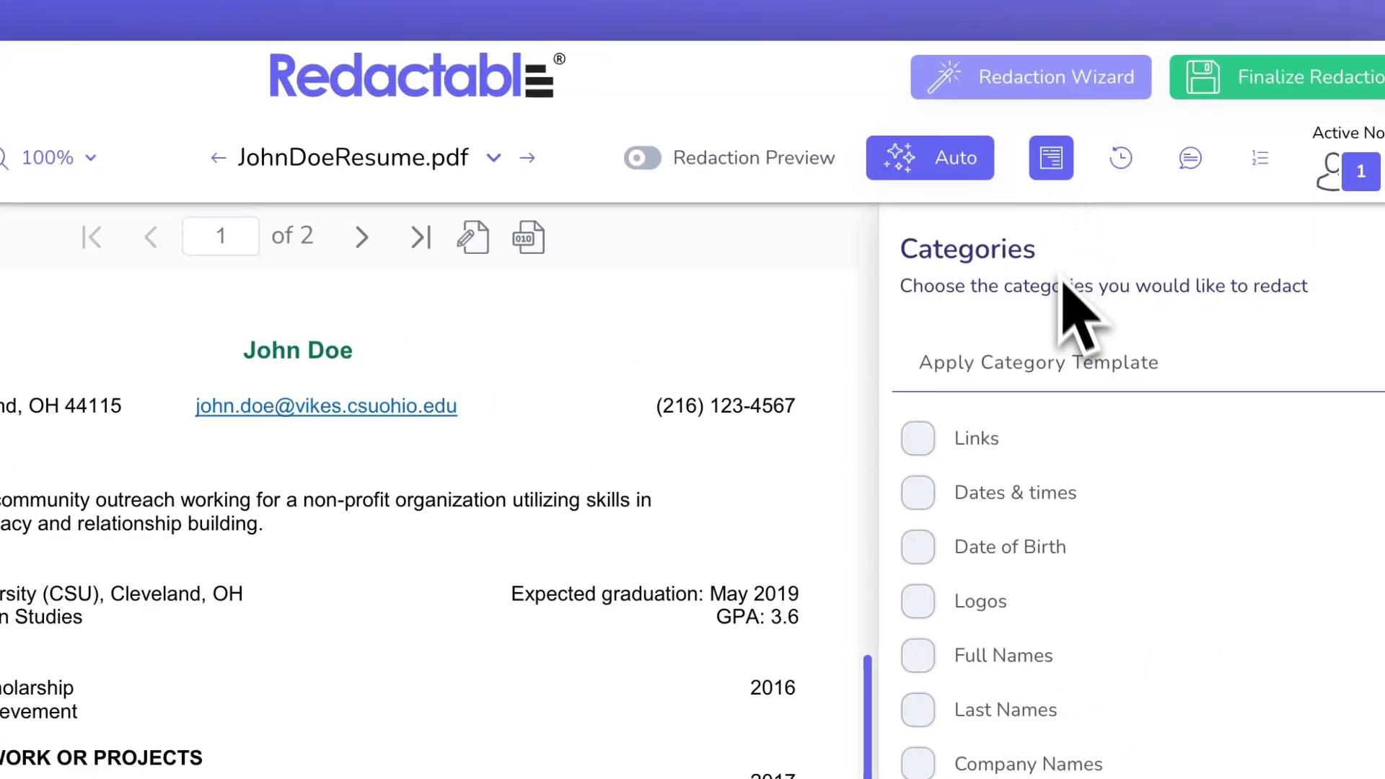
Step: Start a new category template named 'Personal Identifiers' and scroll through the category options
{"action": "left_click", "coordinate": [1268, 302]}
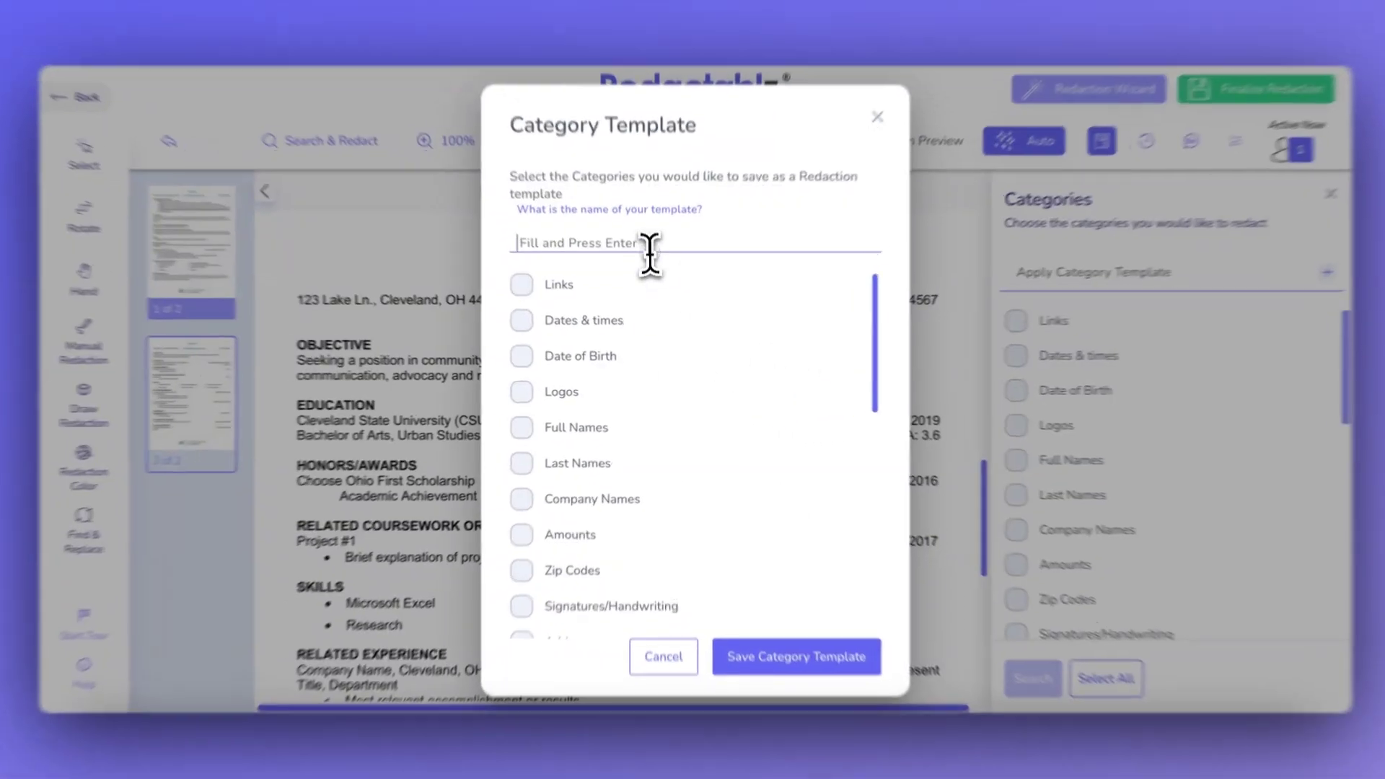
{"action": "left_click", "coordinate": [580, 251]}
{"action": "type", "text": "P"}
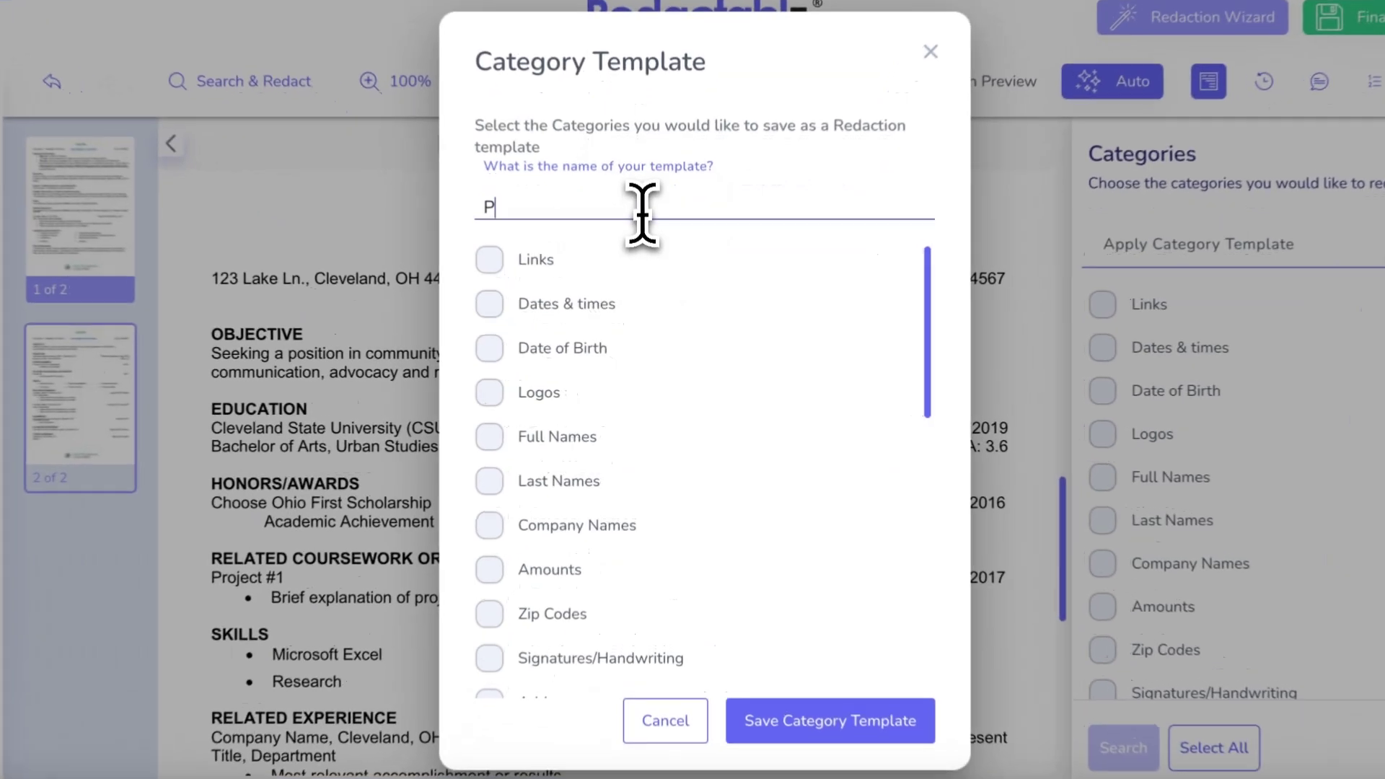
{"action": "type", "text": "ersonal In"}
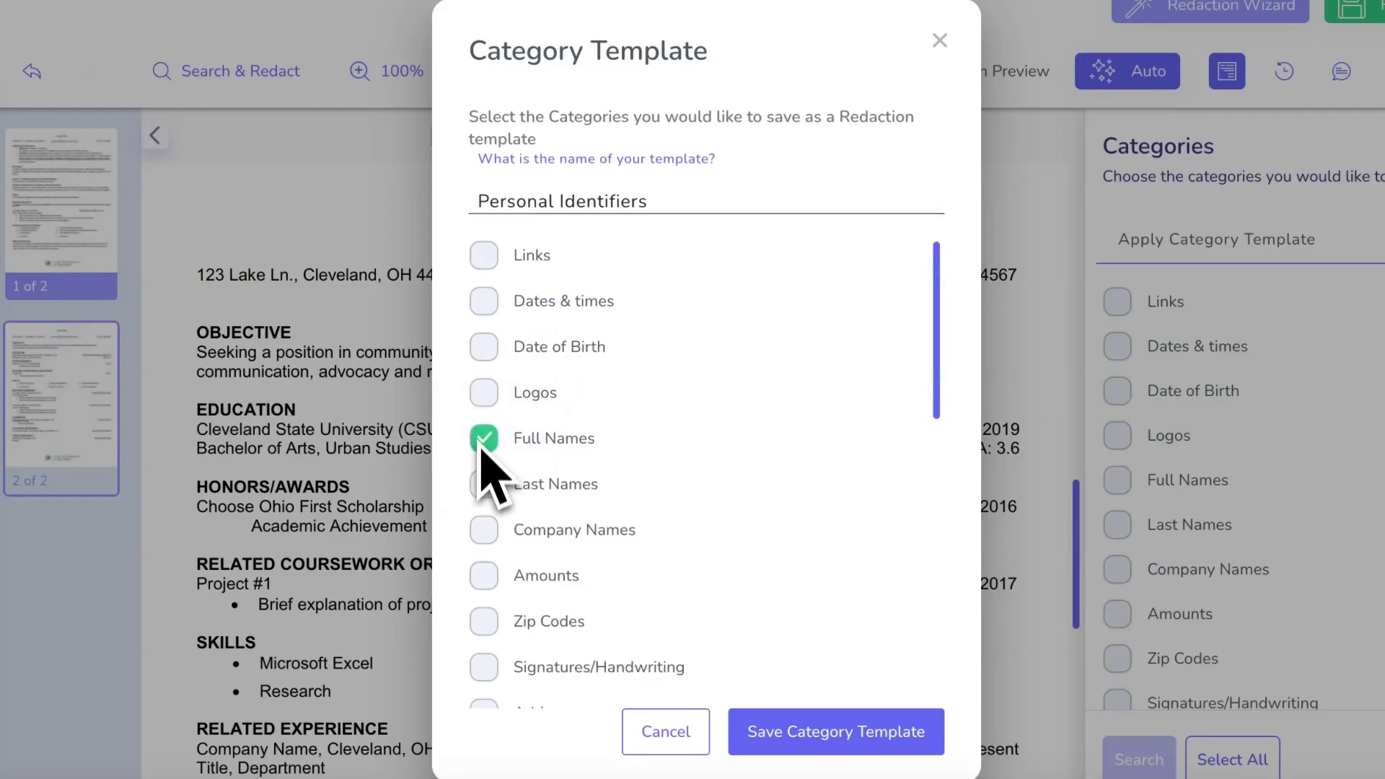
{"action": "scroll", "coordinate": [482, 504], "scroll_direction": "down", "scroll_amount": 3}
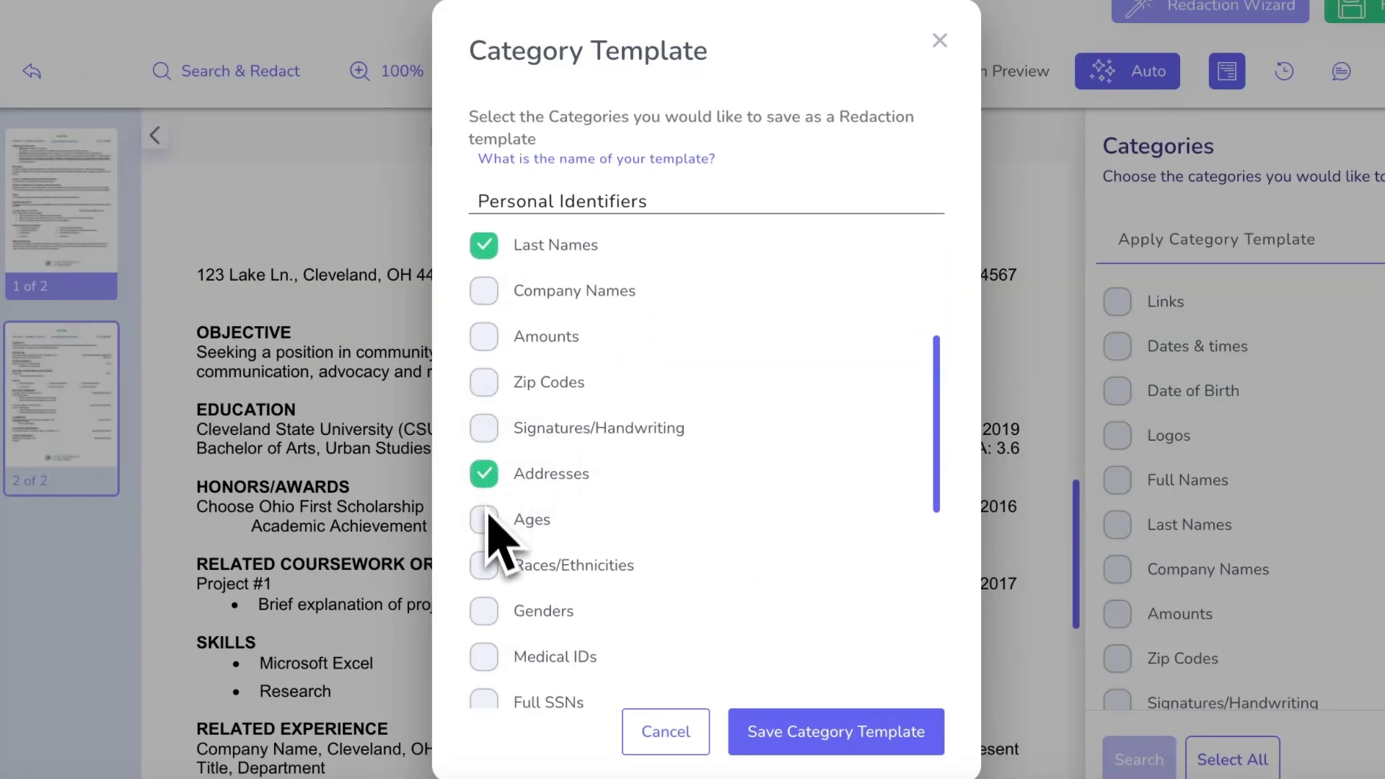
{"action": "scroll", "coordinate": [490, 518], "scroll_direction": "down", "scroll_amount": 5}
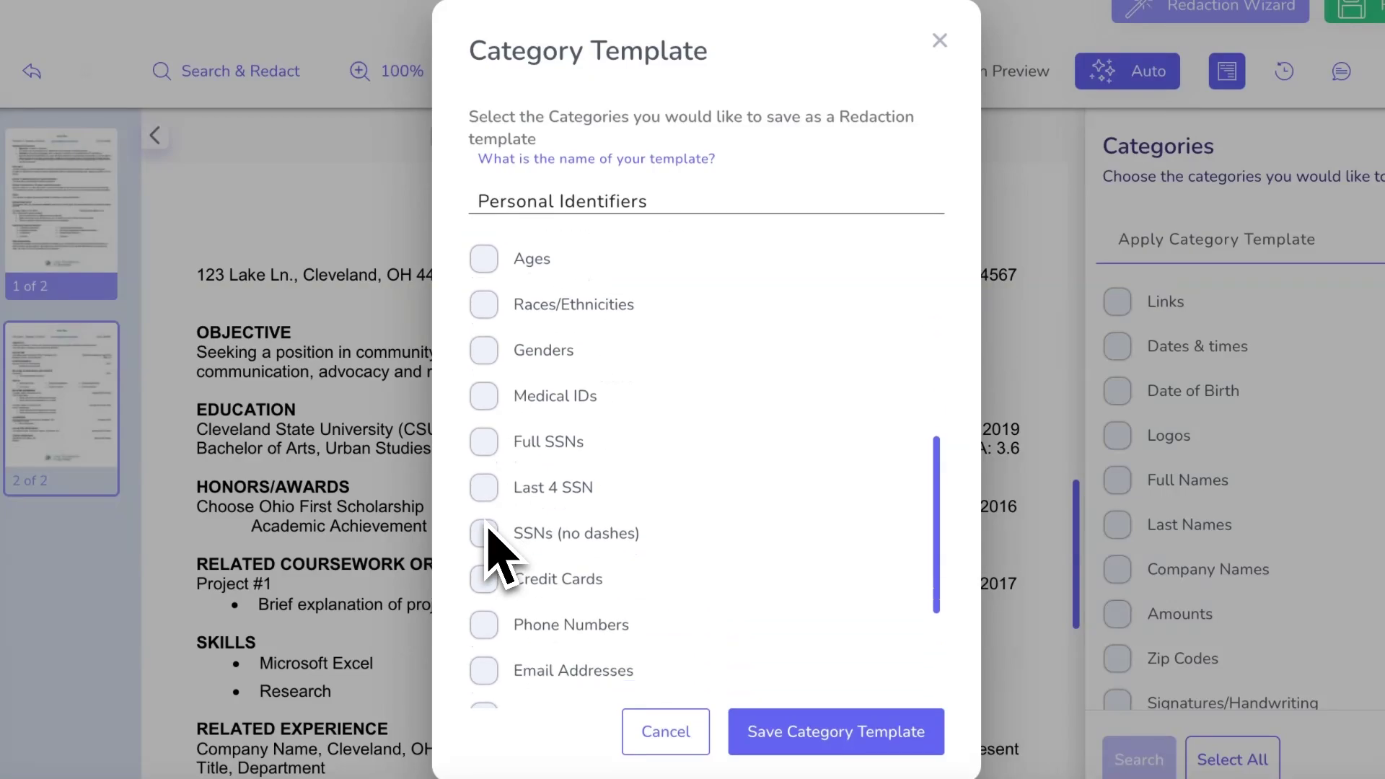
{"action": "scroll", "coordinate": [490, 535], "scroll_direction": "down", "scroll_amount": 2}
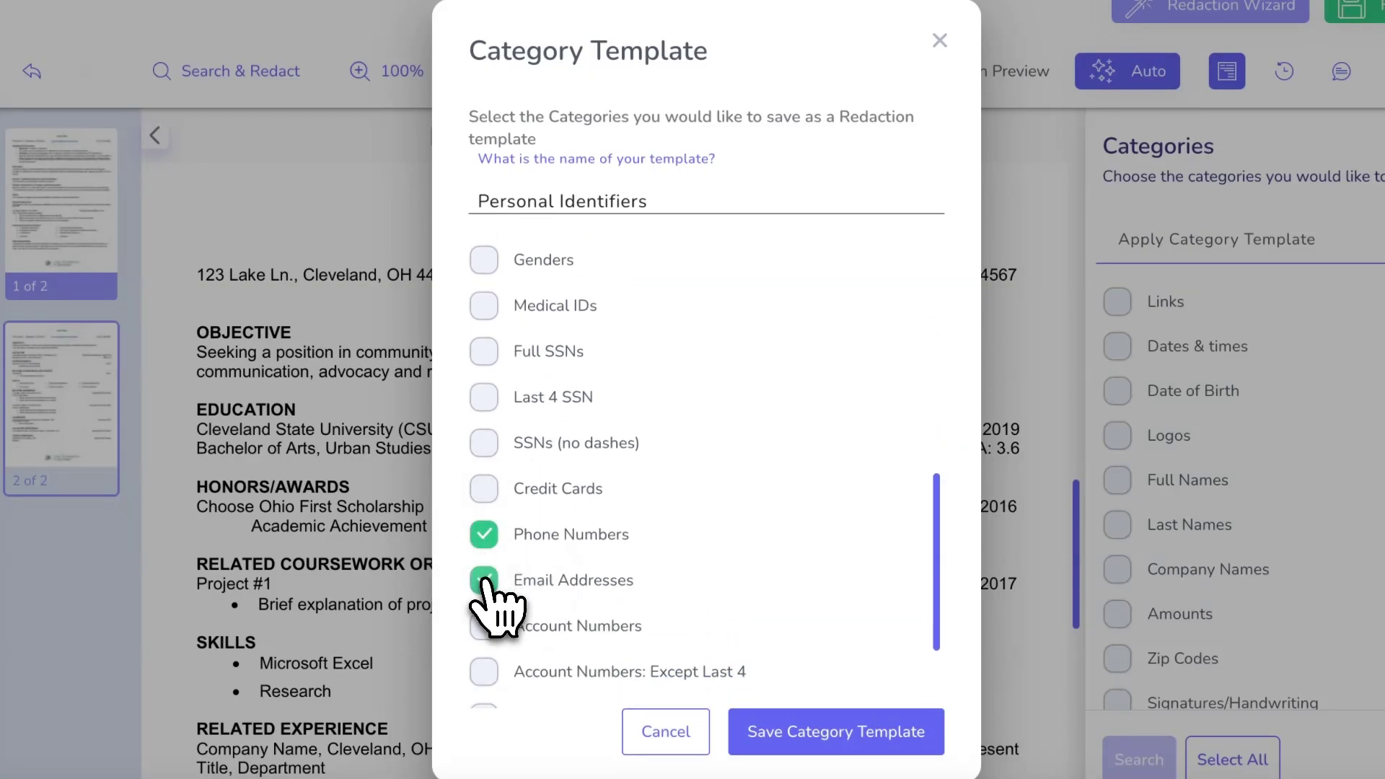
Step: Save the Personal Identifiers template, then search, select and redact all 11 resume matches
{"action": "left_click", "coordinate": [924, 736]}
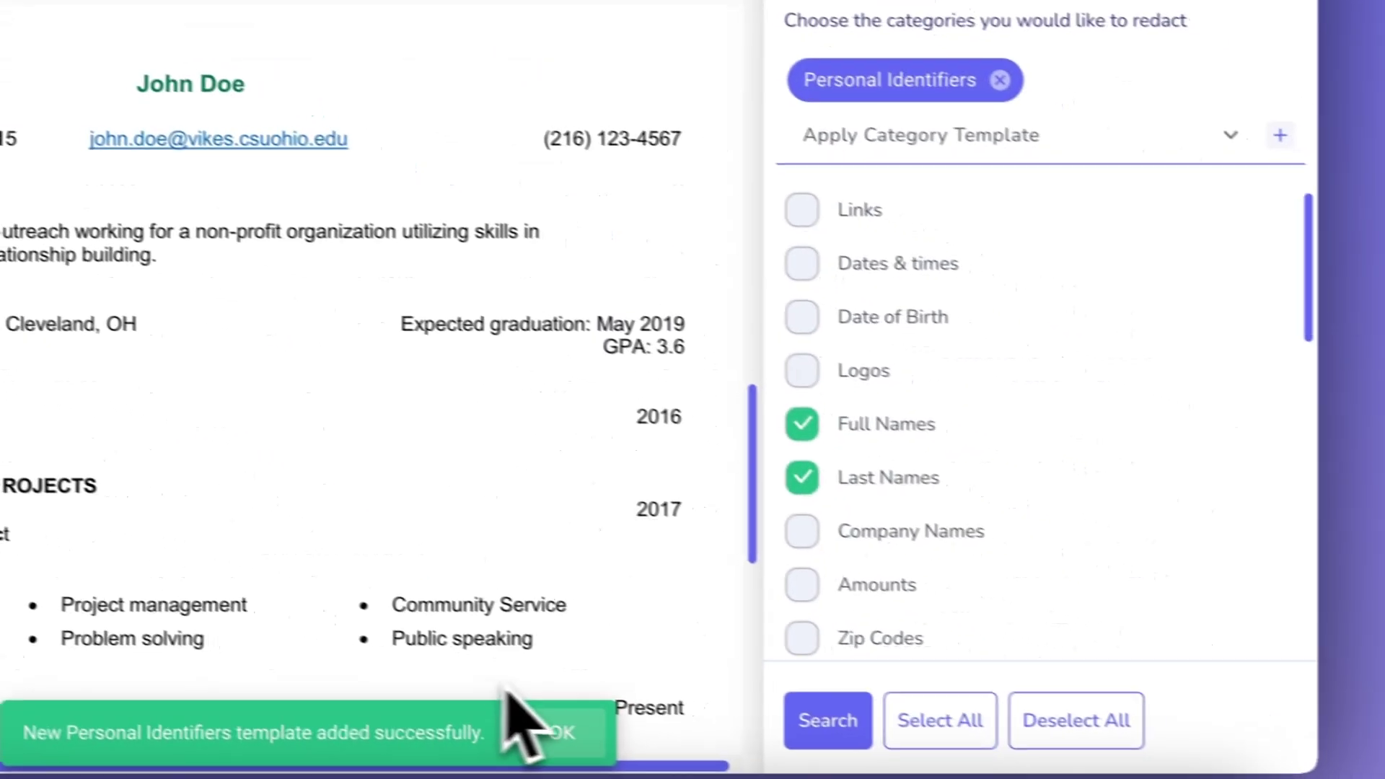
{"action": "left_click", "coordinate": [801, 725]}
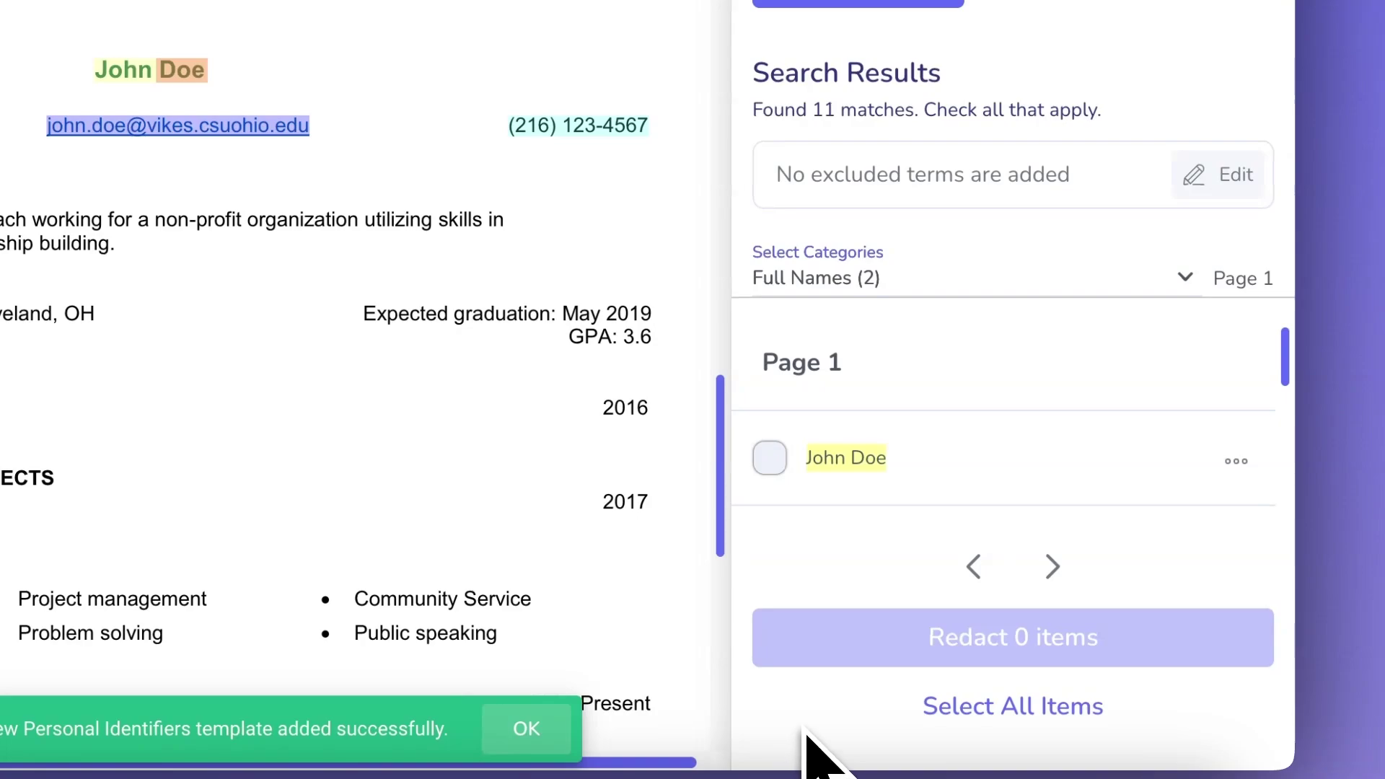
{"action": "left_click", "coordinate": [992, 707]}
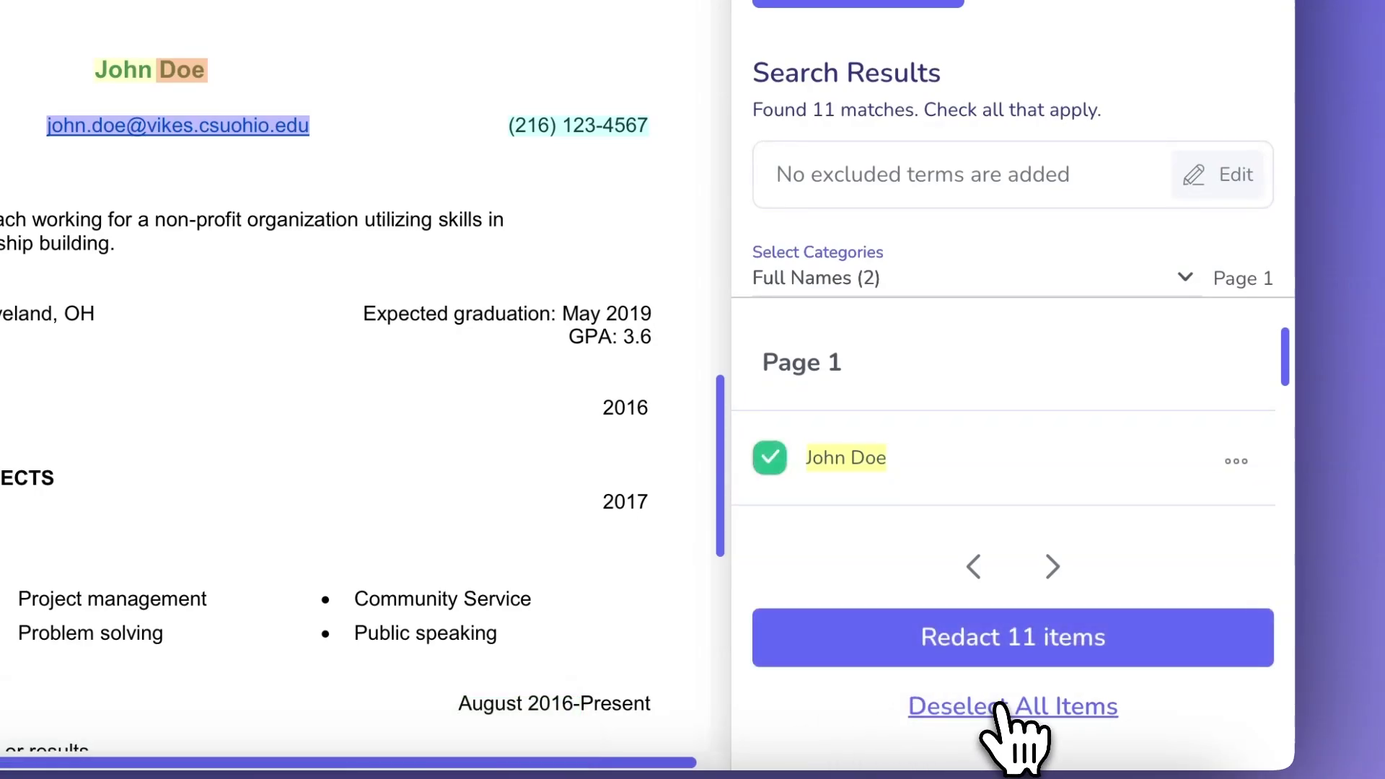
{"action": "left_click", "coordinate": [1004, 639]}
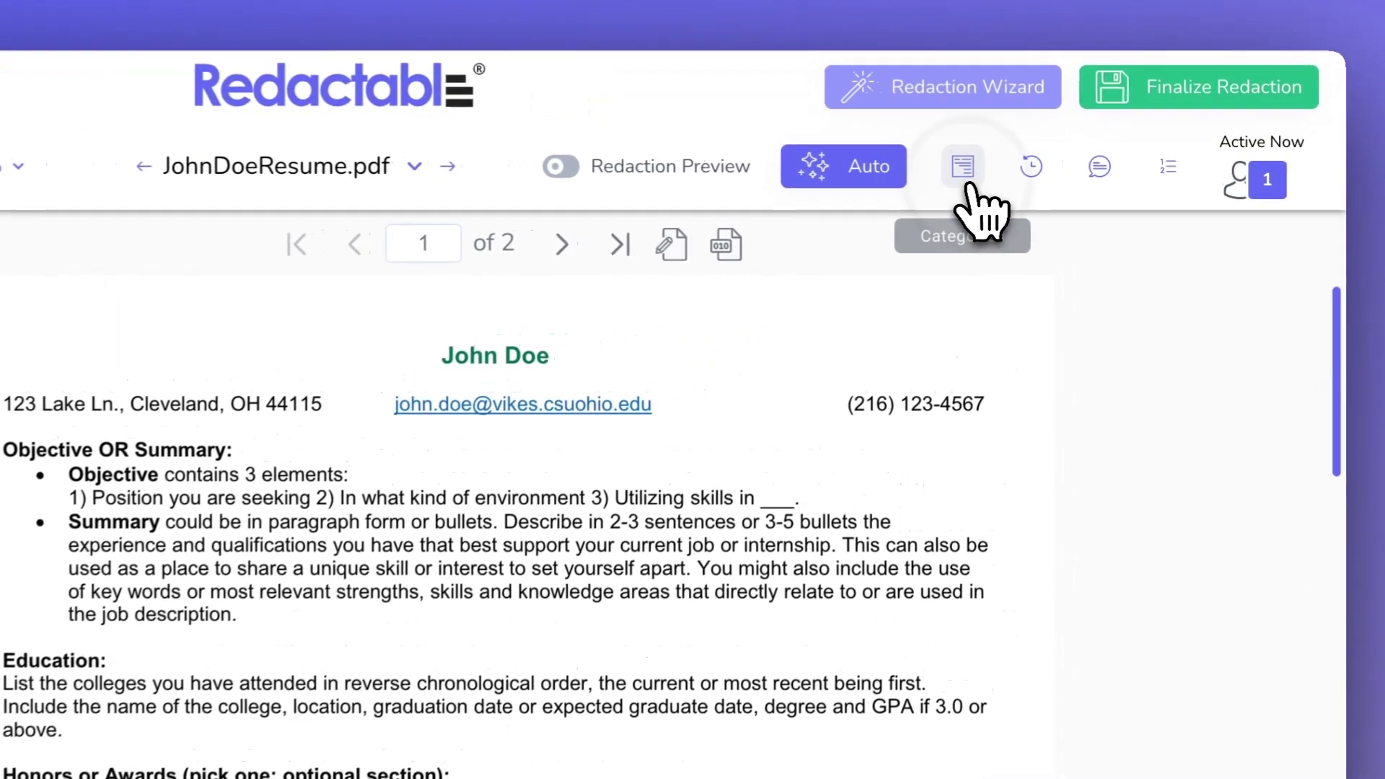
Step: Save a 'Personal Identifiers' template with Full Names, Last Names, Addresses, Phone Numbers and Email Addresses
{"action": "left_click", "coordinate": [1066, 164]}
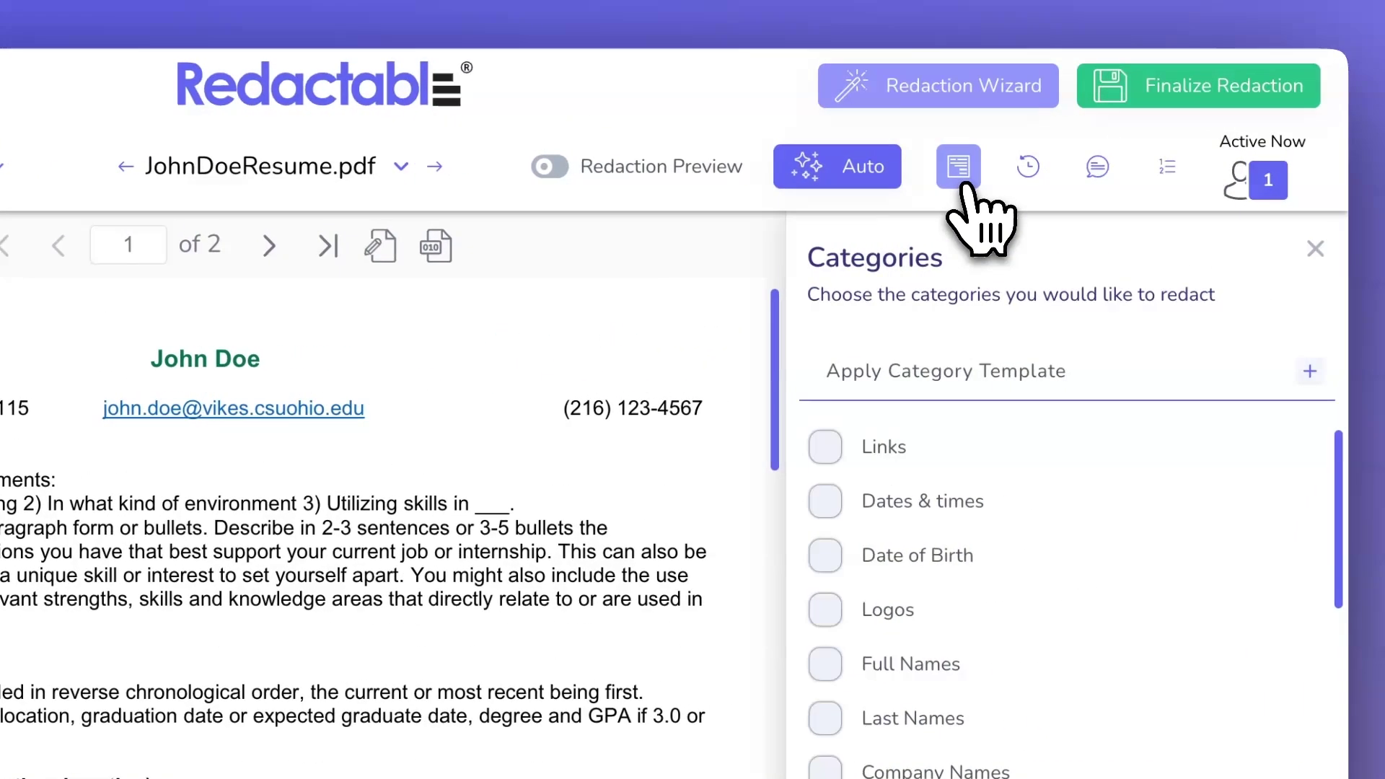
{"action": "left_click", "coordinate": [1311, 371]}
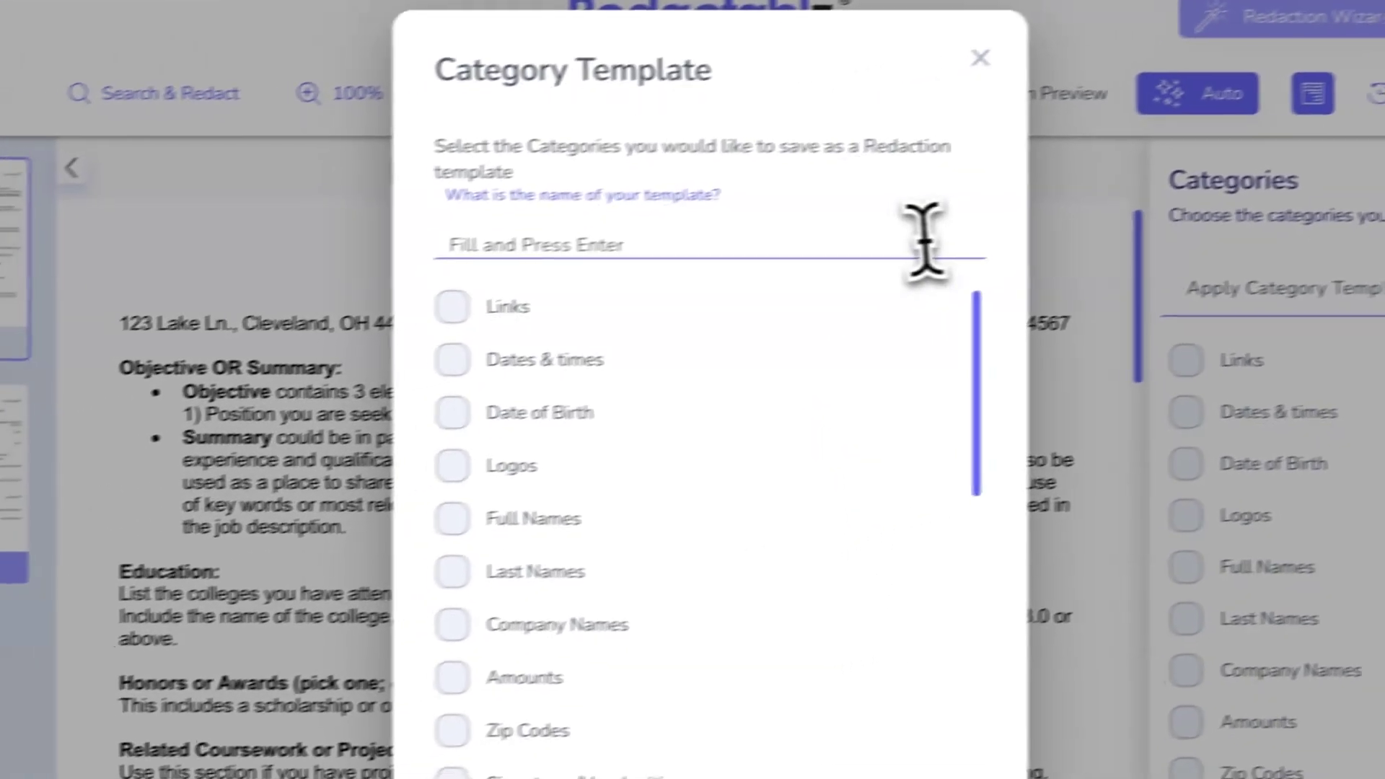
{"action": "left_click", "coordinate": [489, 326]}
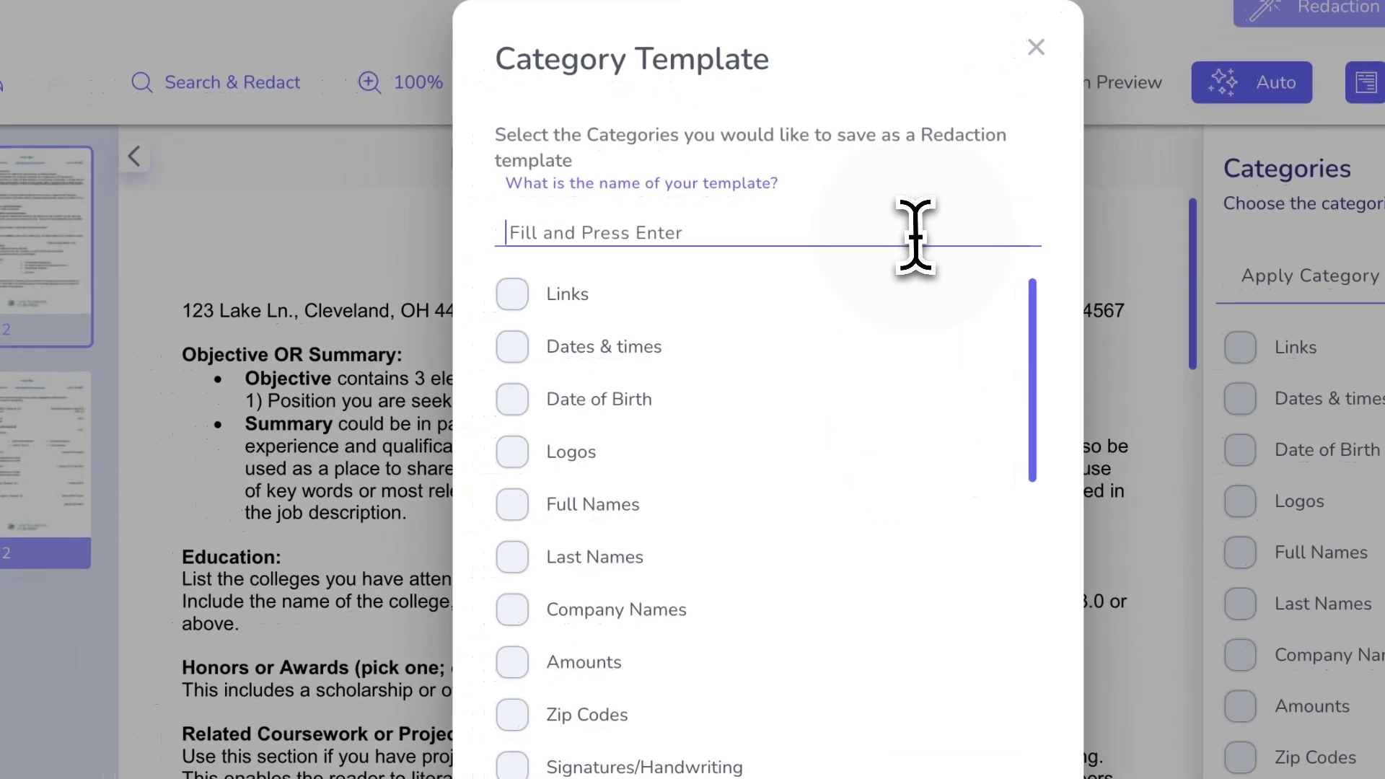
{"action": "type", "text": "Personal Identifiers"}
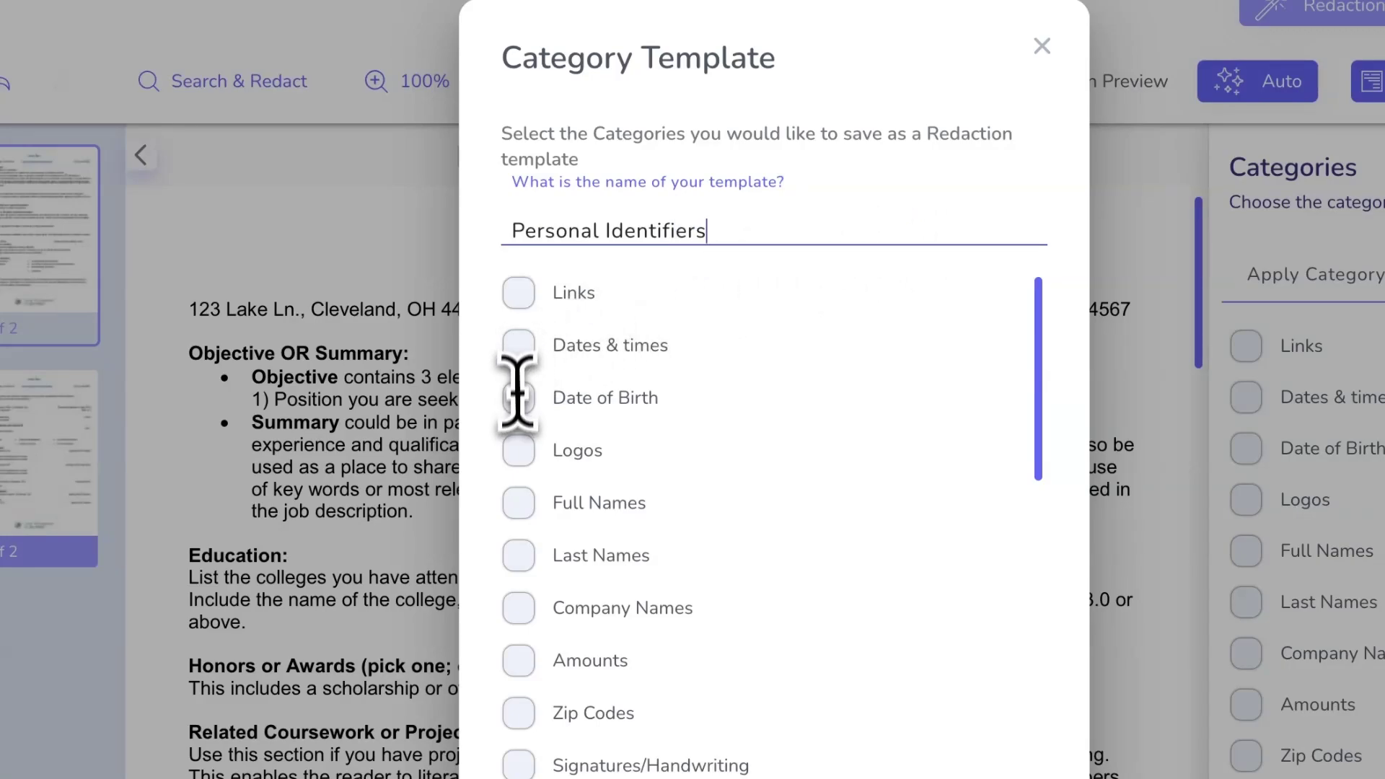
{"action": "left_click", "coordinate": [517, 554]}
{"action": "scroll", "coordinate": [521, 570], "scroll_direction": "down", "scroll_amount": 4}
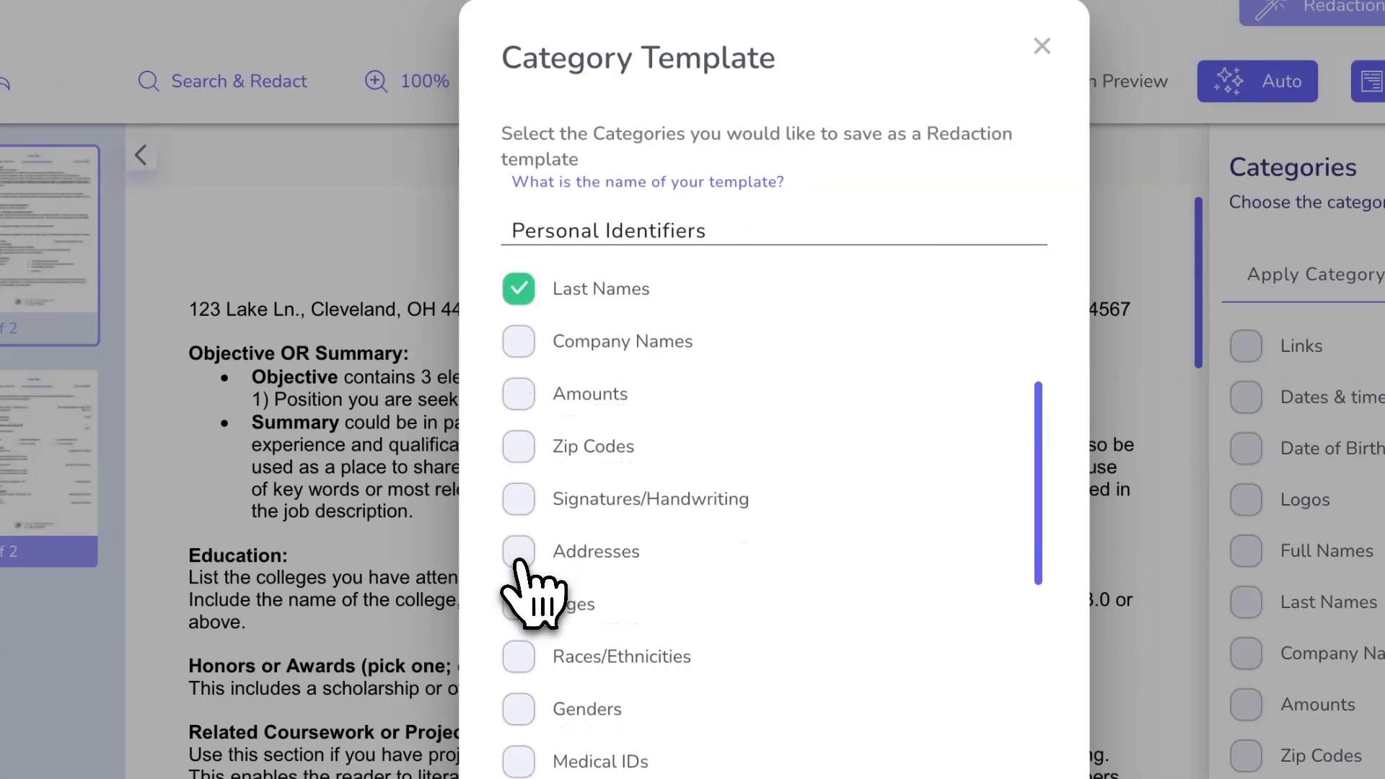
{"action": "left_click", "coordinate": [518, 546]}
{"action": "scroll", "coordinate": [523, 553], "scroll_direction": "down", "scroll_amount": 6}
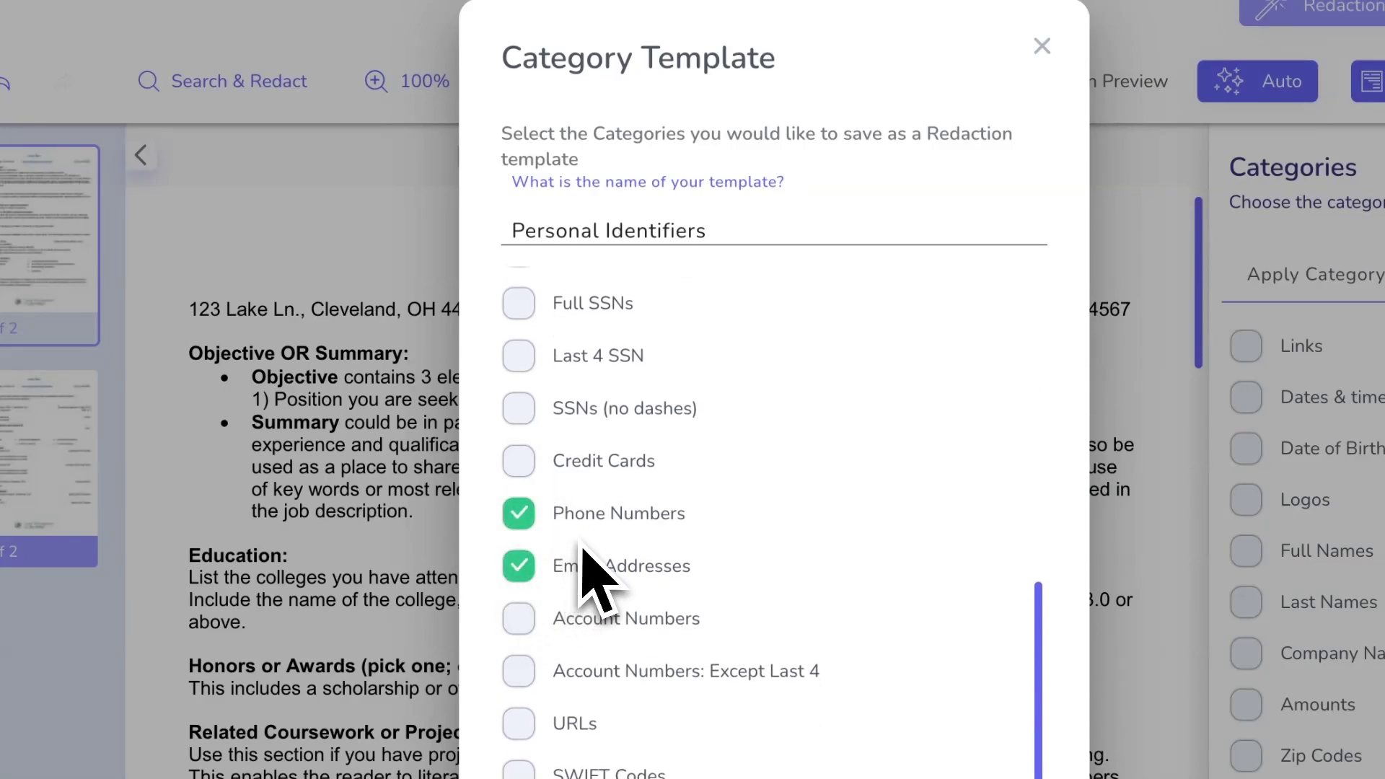
{"action": "scroll", "coordinate": [586, 570], "scroll_direction": "up", "scroll_amount": 9}
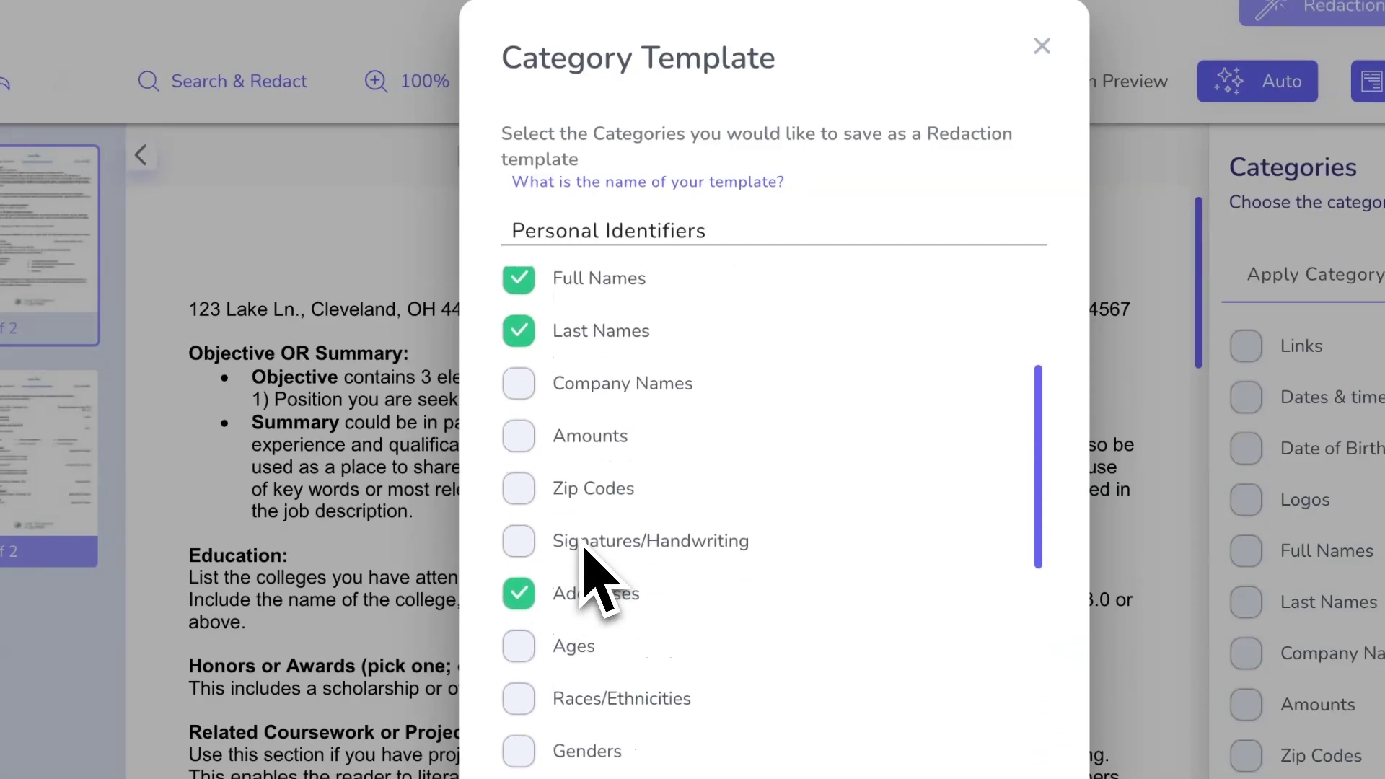
{"action": "scroll", "coordinate": [586, 570], "scroll_direction": "up", "scroll_amount": 4}
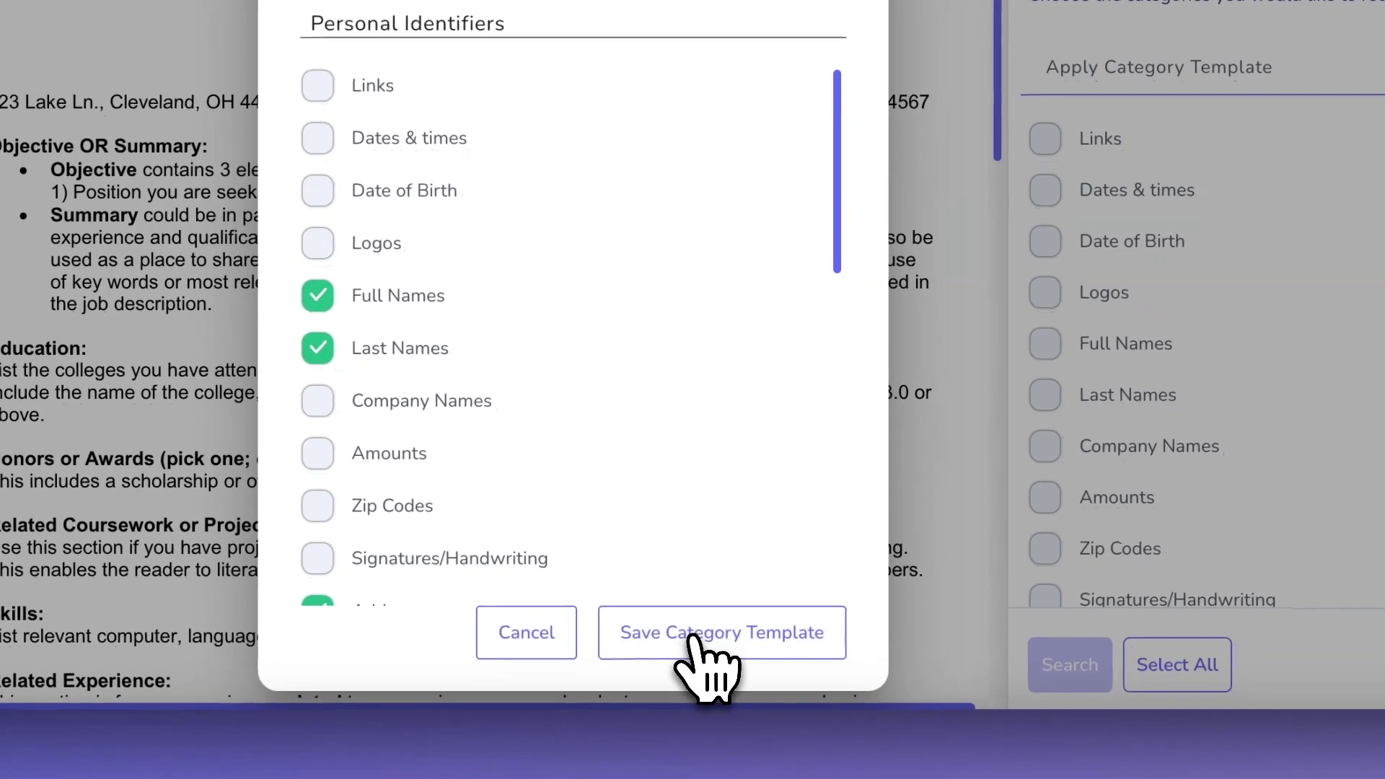
{"action": "left_click", "coordinate": [690, 638]}
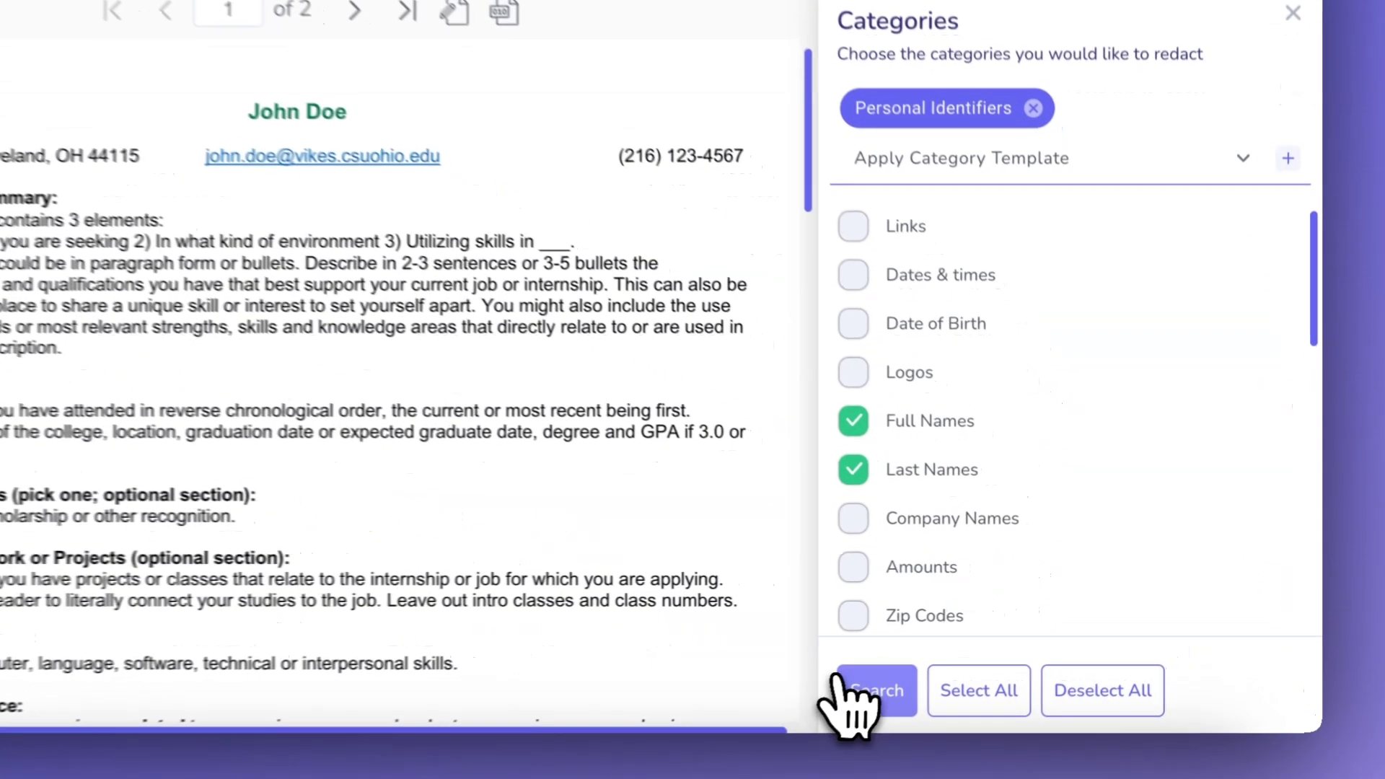
Step: Search the resume with the Personal Identifiers template and select all 11 matches
{"action": "left_click", "coordinate": [1002, 656]}
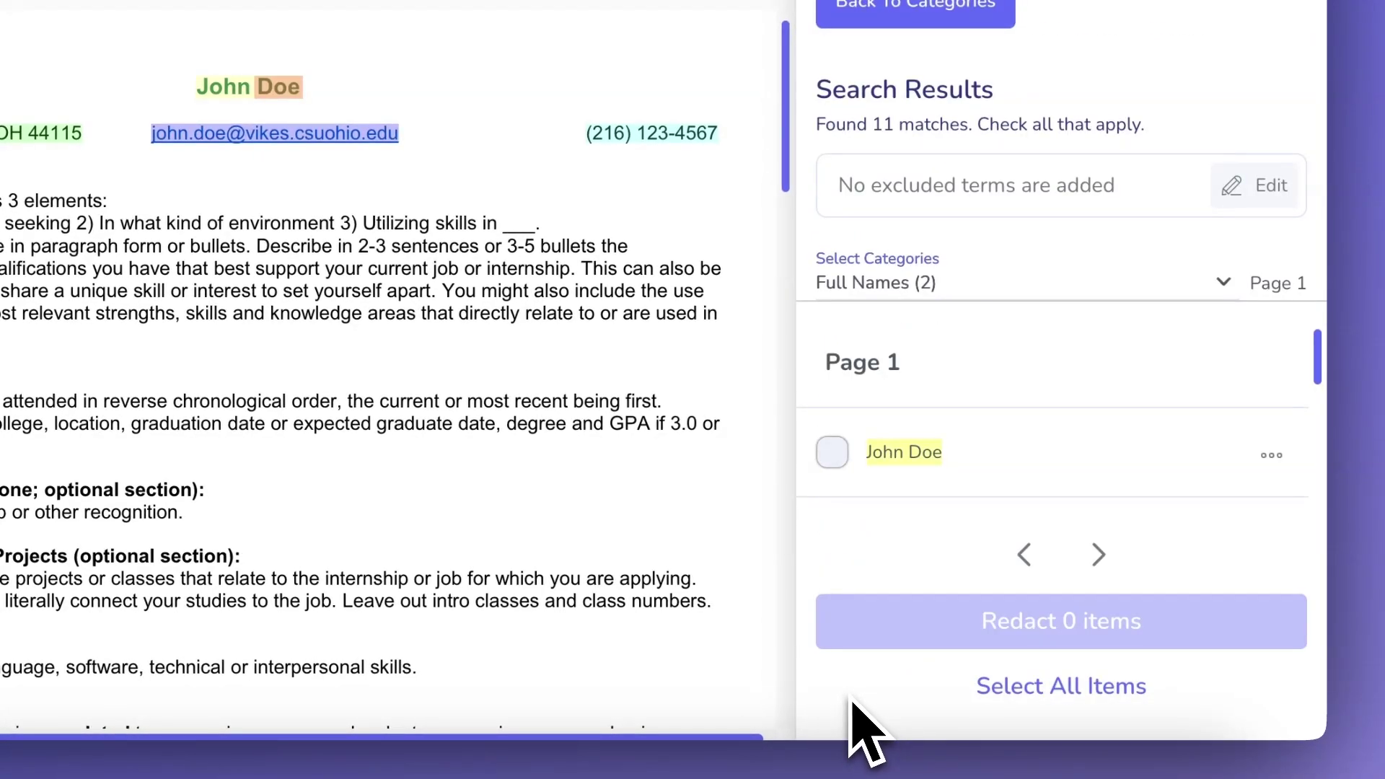
{"action": "scroll", "coordinate": [938, 519], "scroll_direction": "down", "scroll_amount": 4}
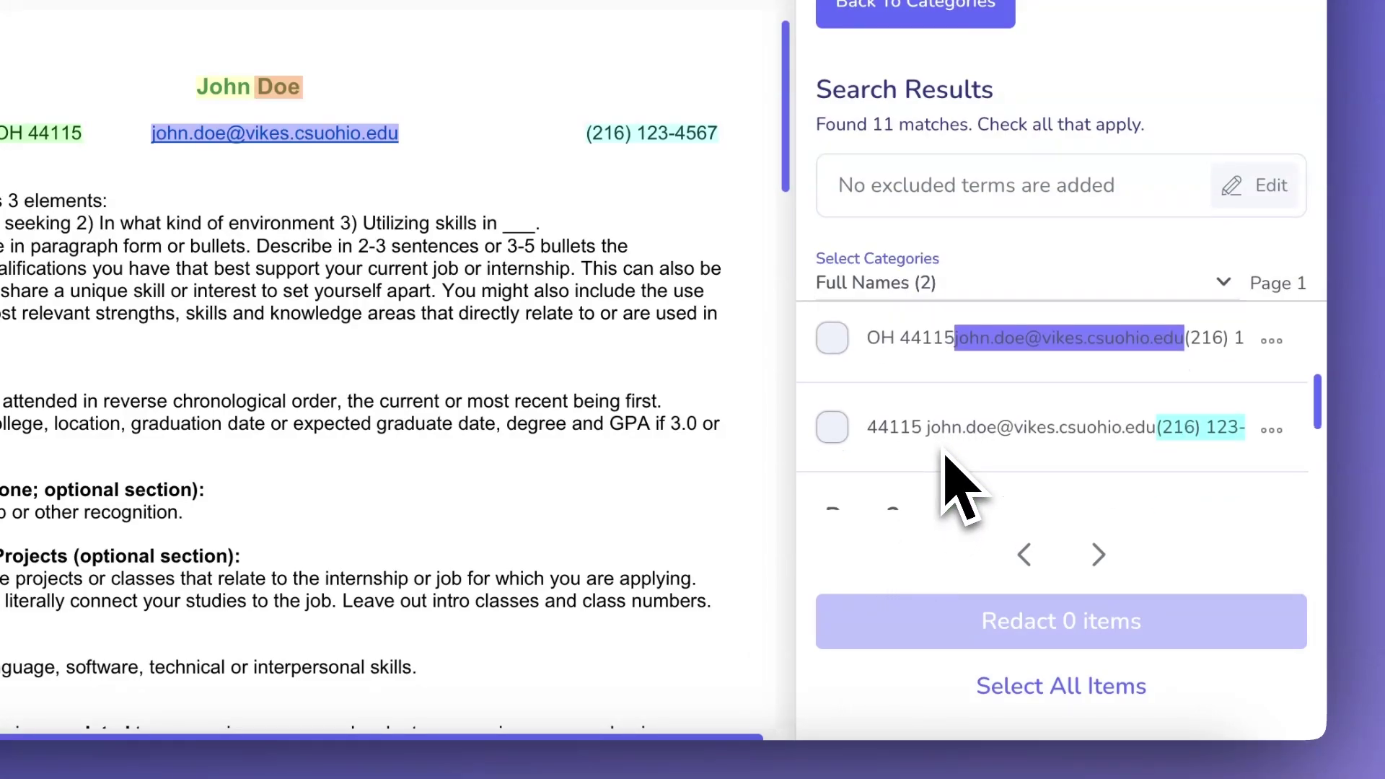
{"action": "left_click", "coordinate": [1025, 689]}
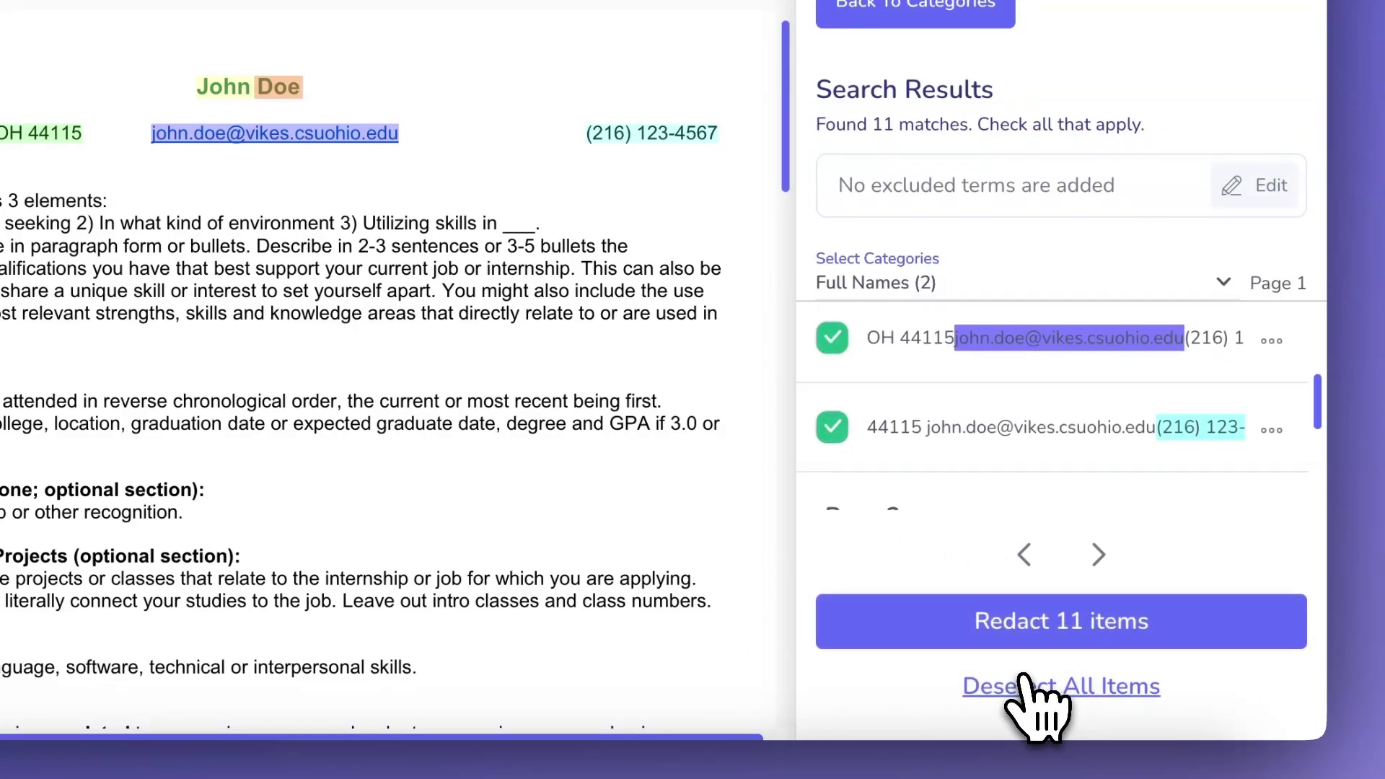
Step: Redact the 11 resume matches and review them as black boxes, including the address redaction
{"action": "left_click", "coordinate": [1036, 622]}
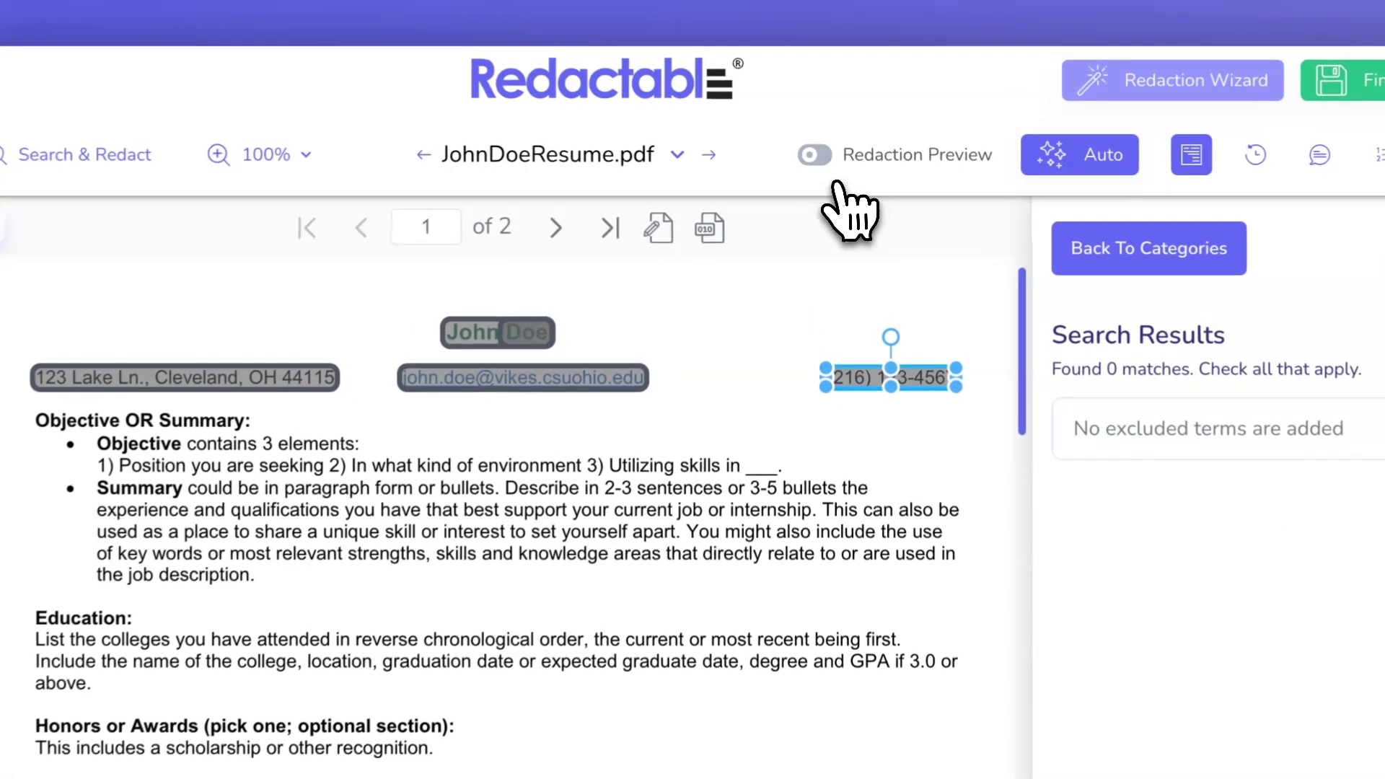
{"action": "left_click", "coordinate": [824, 164]}
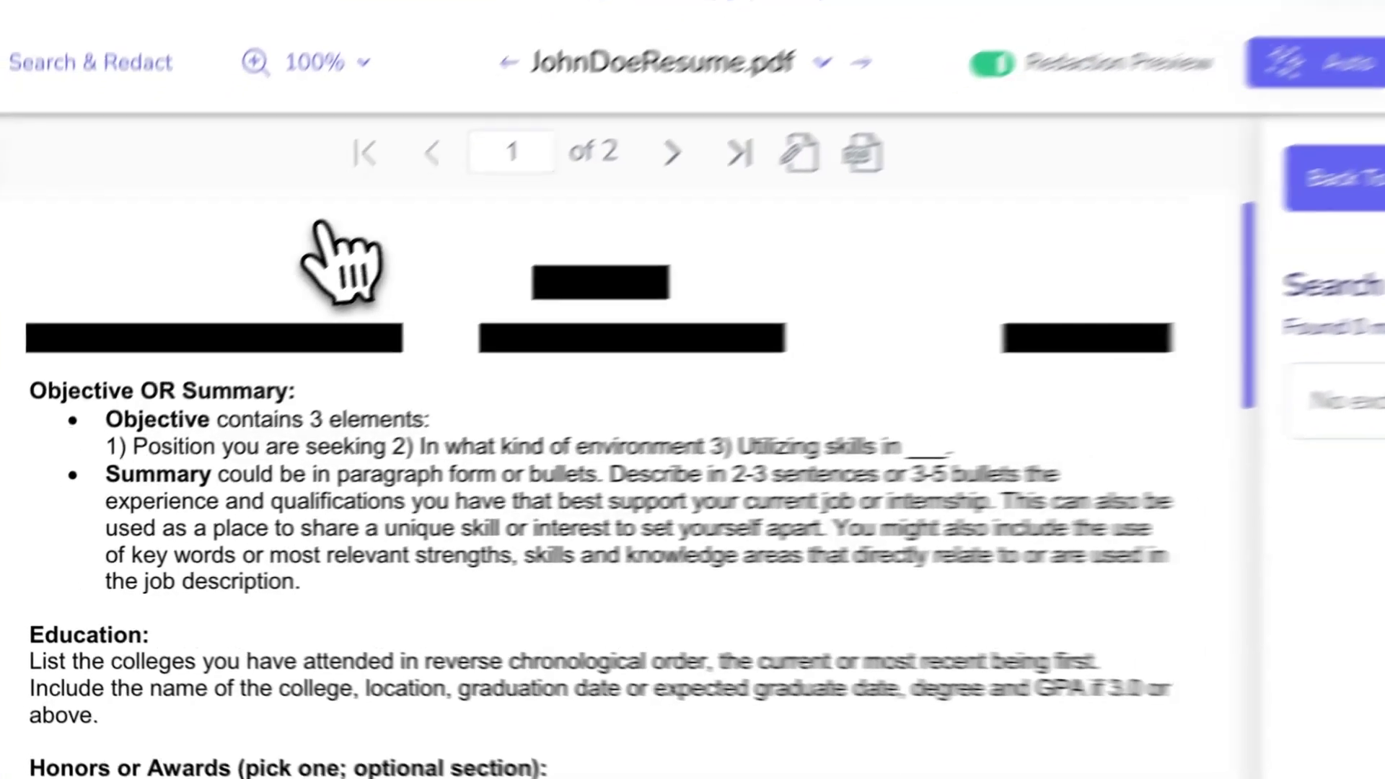
{"action": "left_click", "coordinate": [314, 382]}
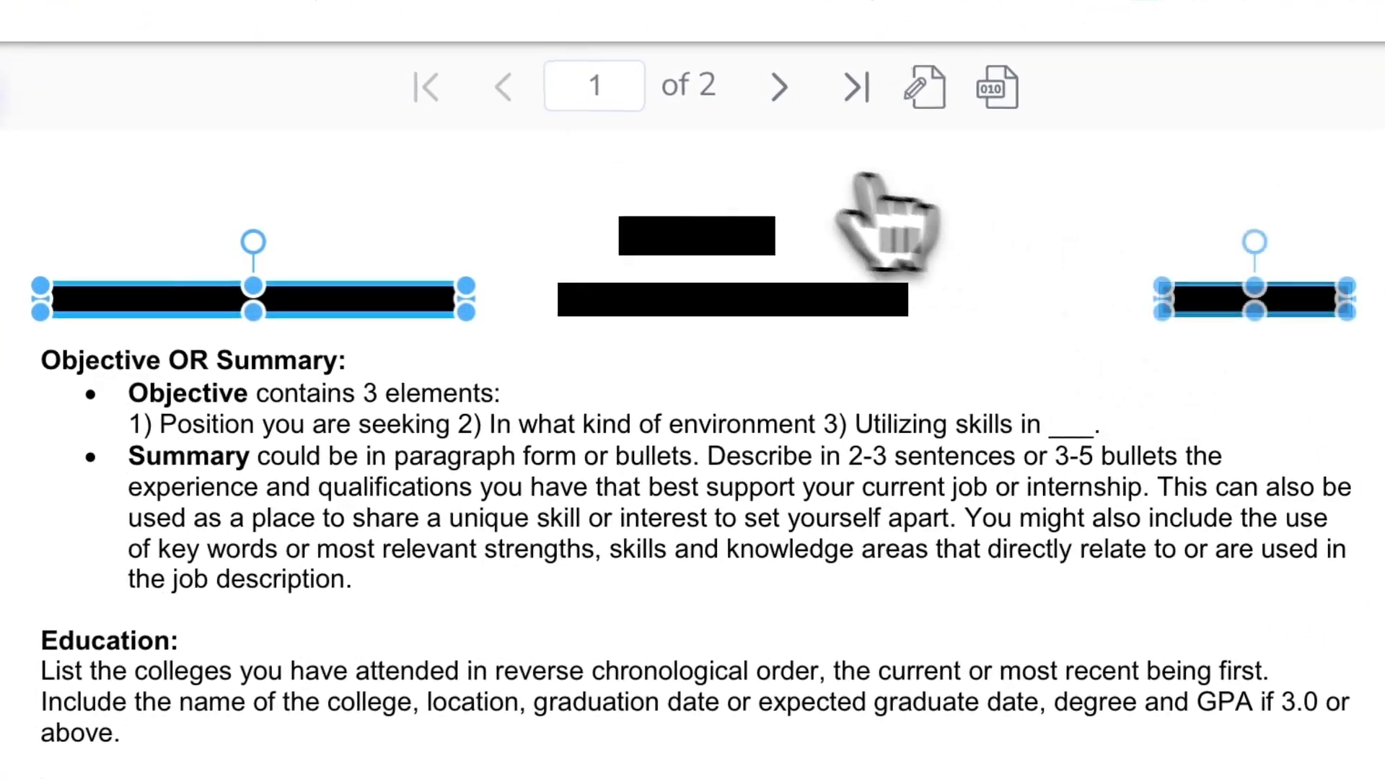
{"action": "scroll", "coordinate": [880, 538], "scroll_direction": "down", "scroll_amount": 5}
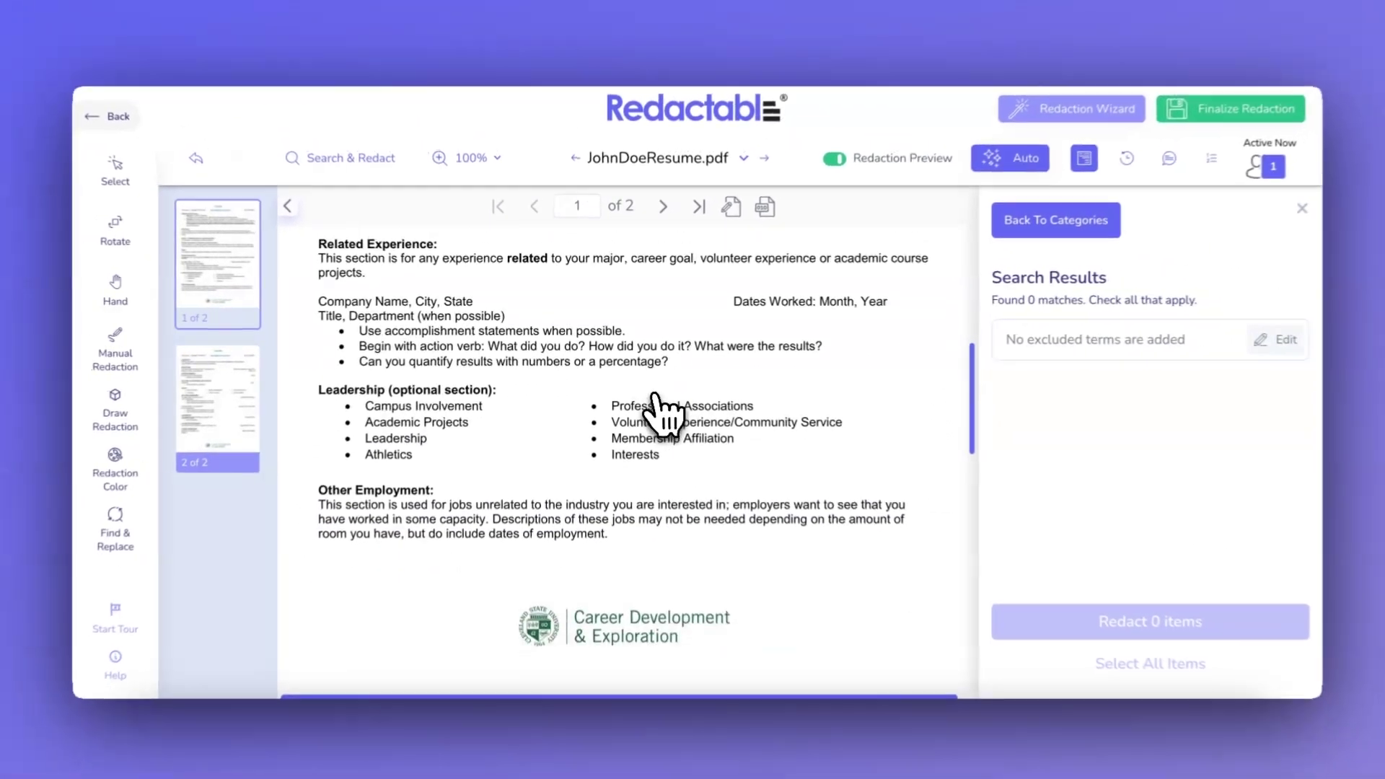
{"action": "scroll", "coordinate": [660, 412], "scroll_direction": "down", "scroll_amount": 10}
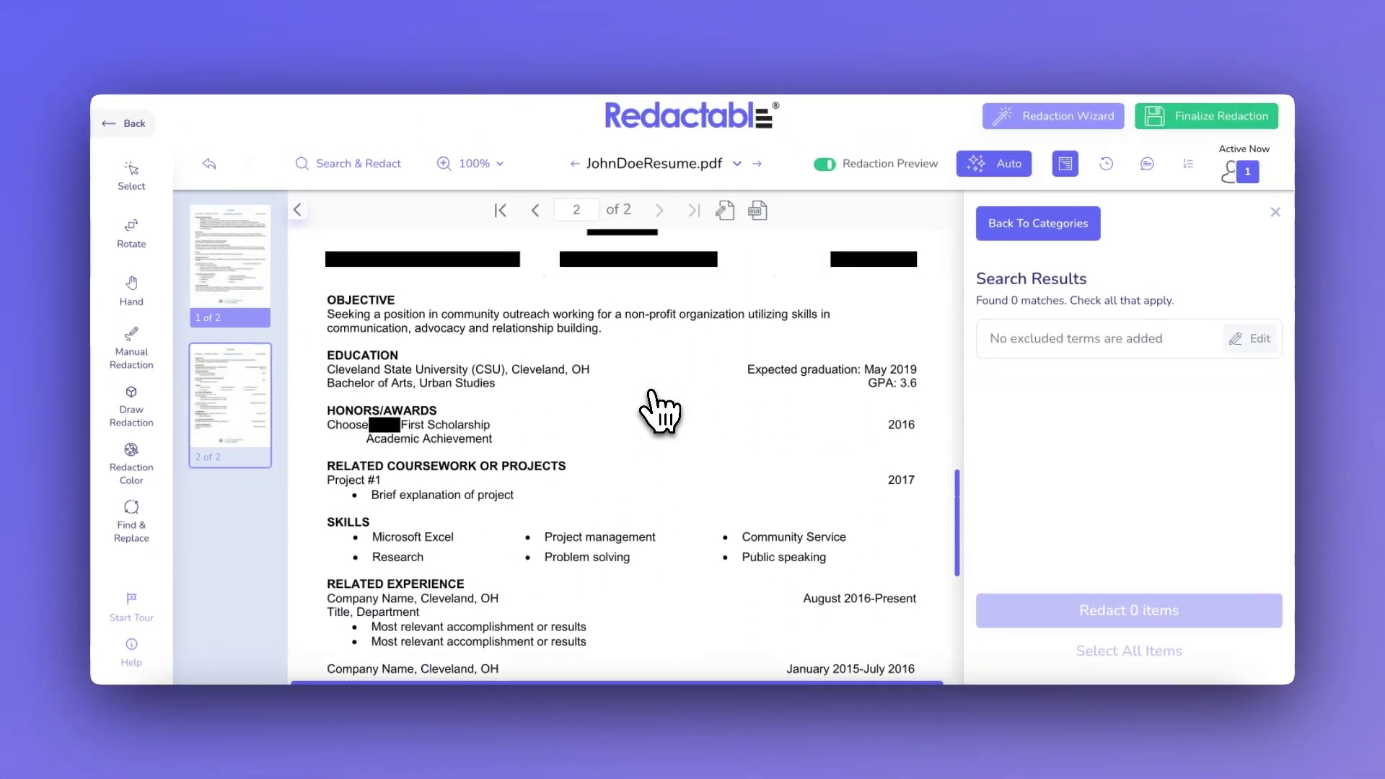
{"action": "scroll", "coordinate": [658, 412], "scroll_direction": "up", "scroll_amount": 10}
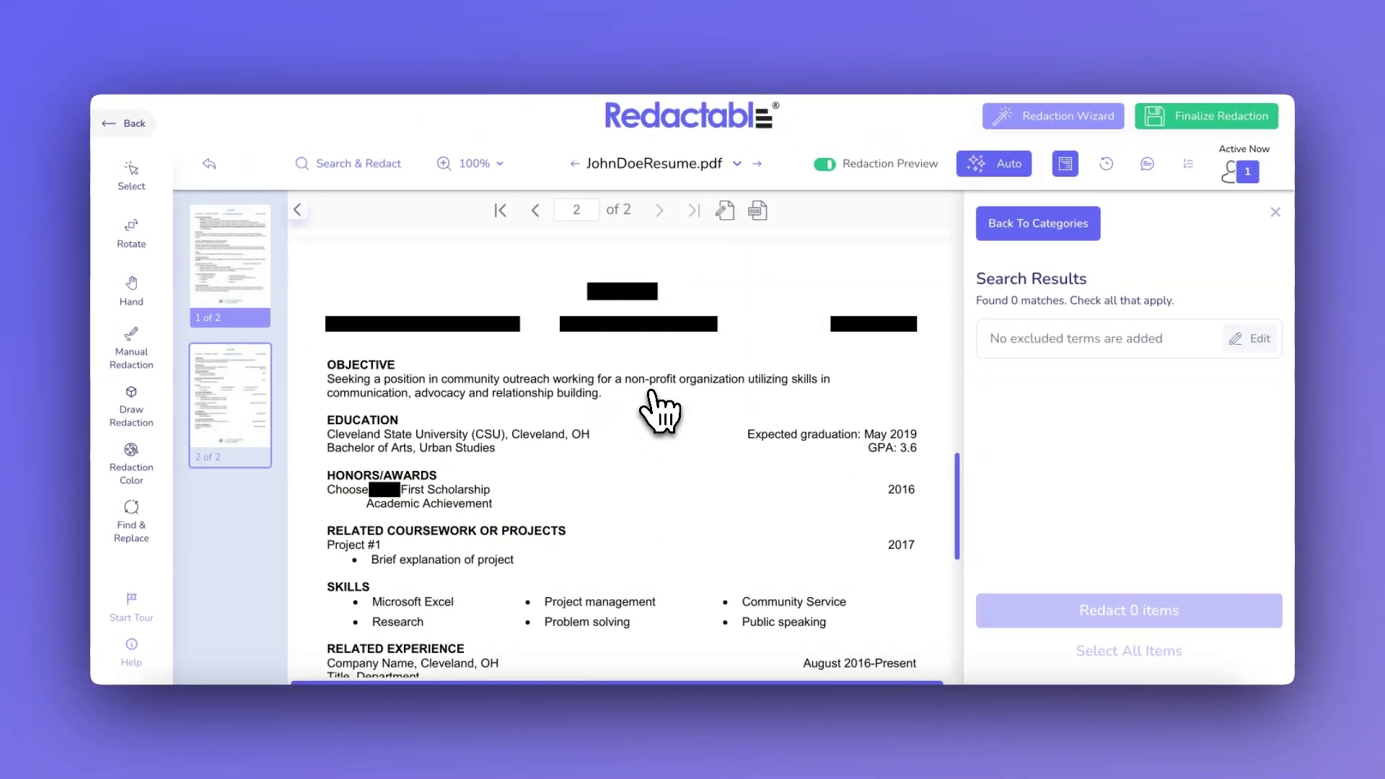
{"action": "scroll", "coordinate": [658, 413], "scroll_direction": "up", "scroll_amount": 2}
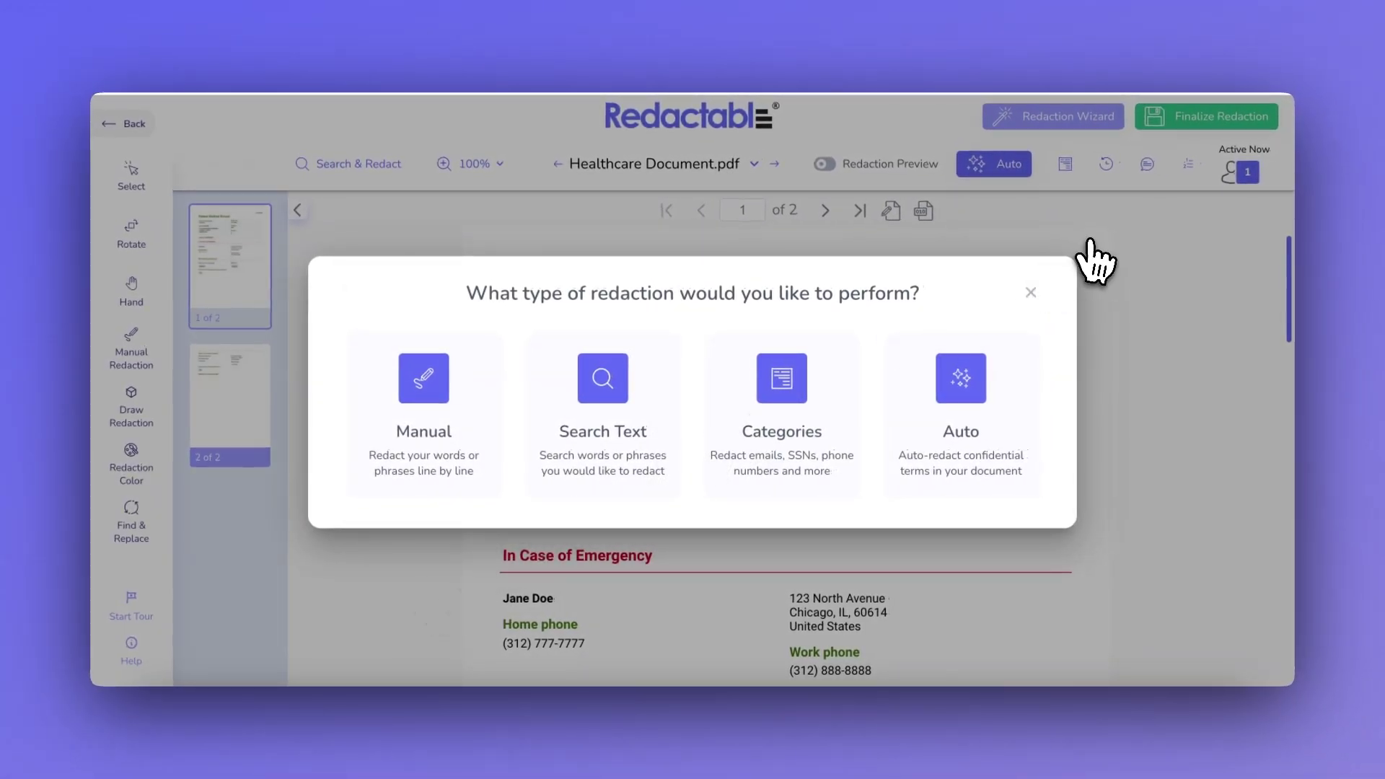
Step: Dismiss the redaction-type prompt and apply the Personal Identifiers template to the Healthcare Document
{"action": "left_click", "coordinate": [1032, 292]}
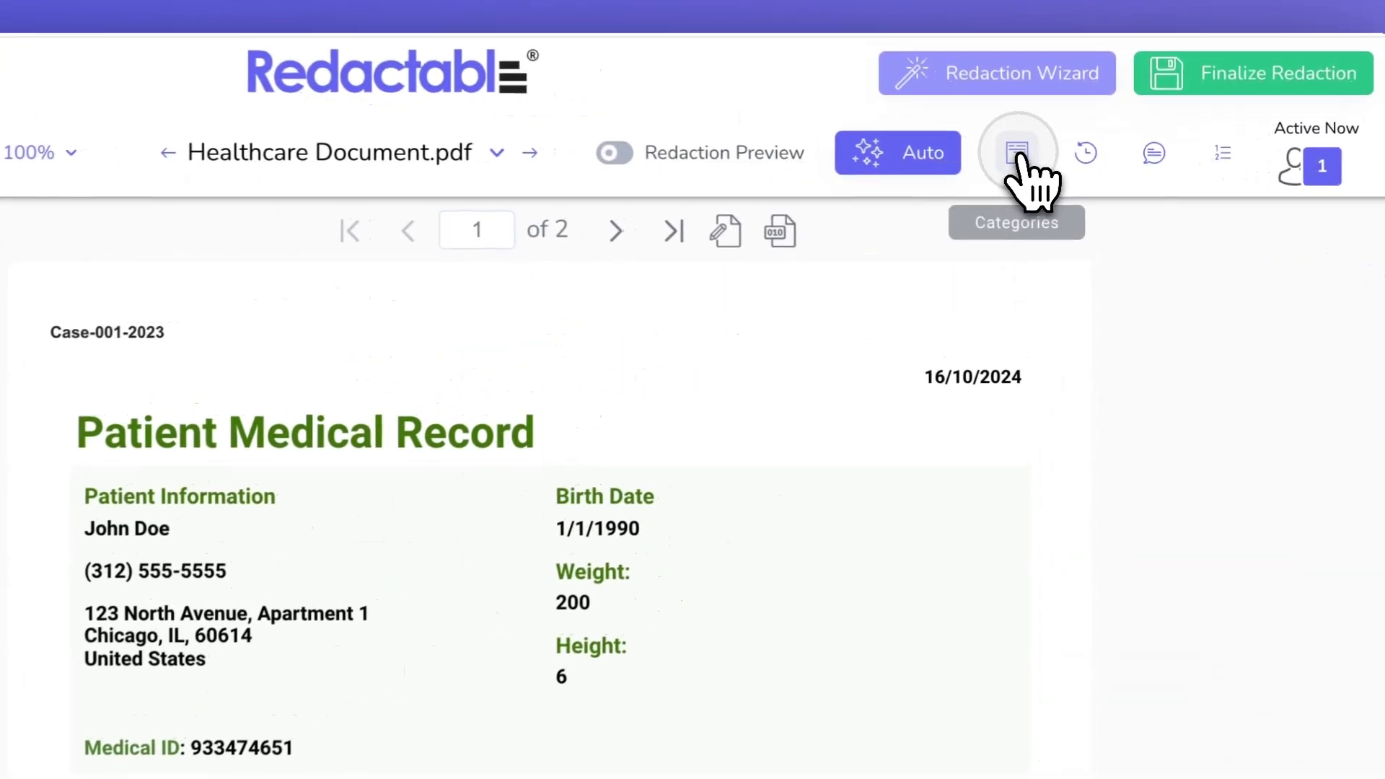
{"action": "left_click", "coordinate": [1065, 164]}
{"action": "left_click", "coordinate": [1314, 357]}
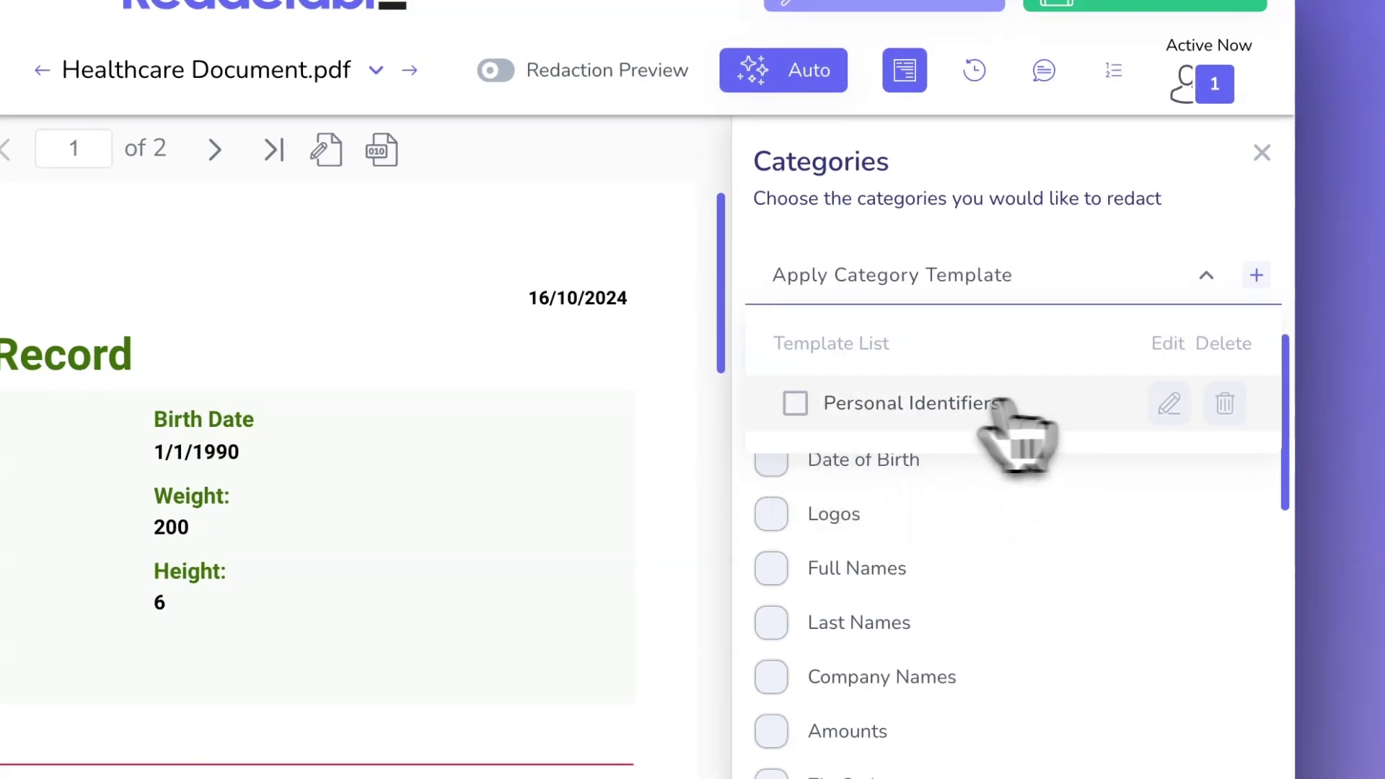
{"action": "left_click", "coordinate": [795, 403]}
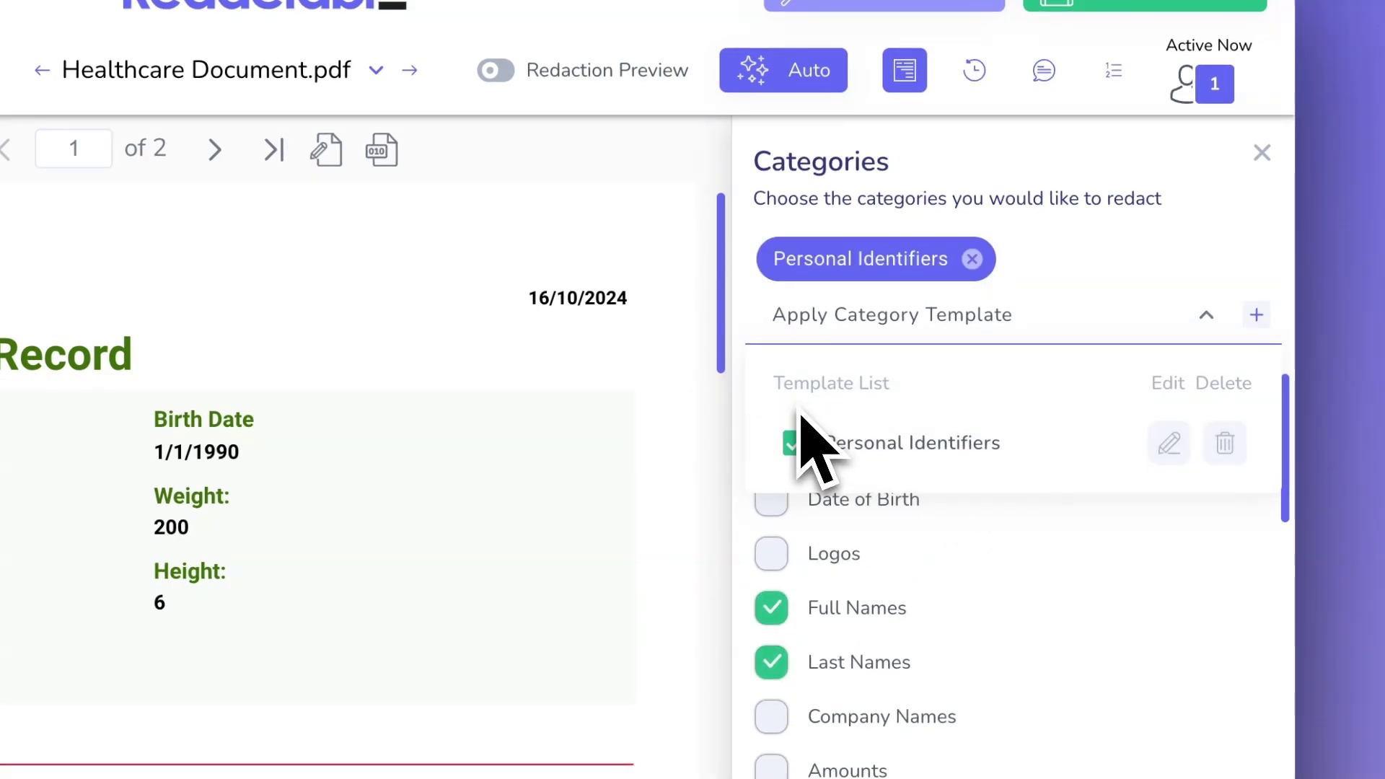
Step: Search, select all, and redact the 15 matched names, phone numbers and addresses
{"action": "left_click", "coordinate": [811, 660]}
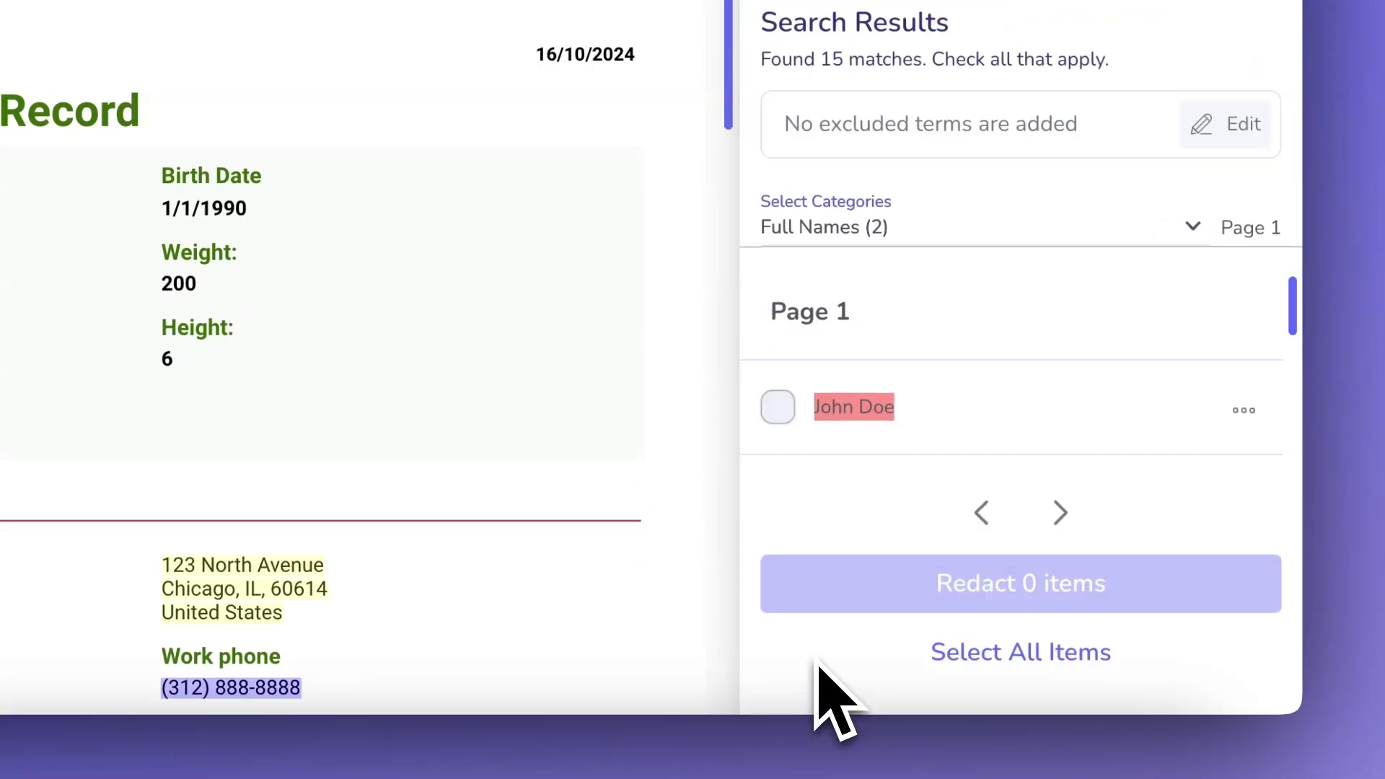
{"action": "scroll", "coordinate": [902, 426], "scroll_direction": "down", "scroll_amount": 10}
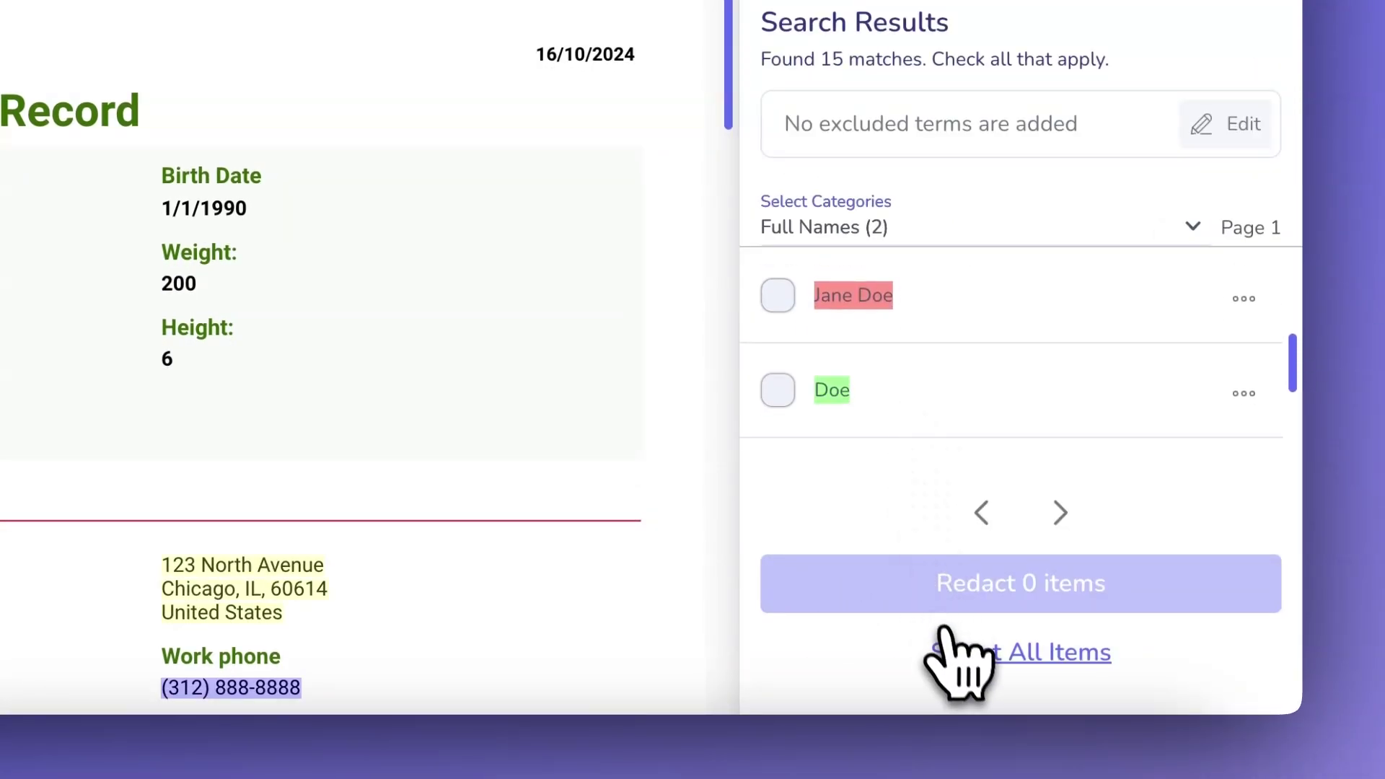
{"action": "left_click", "coordinate": [954, 658]}
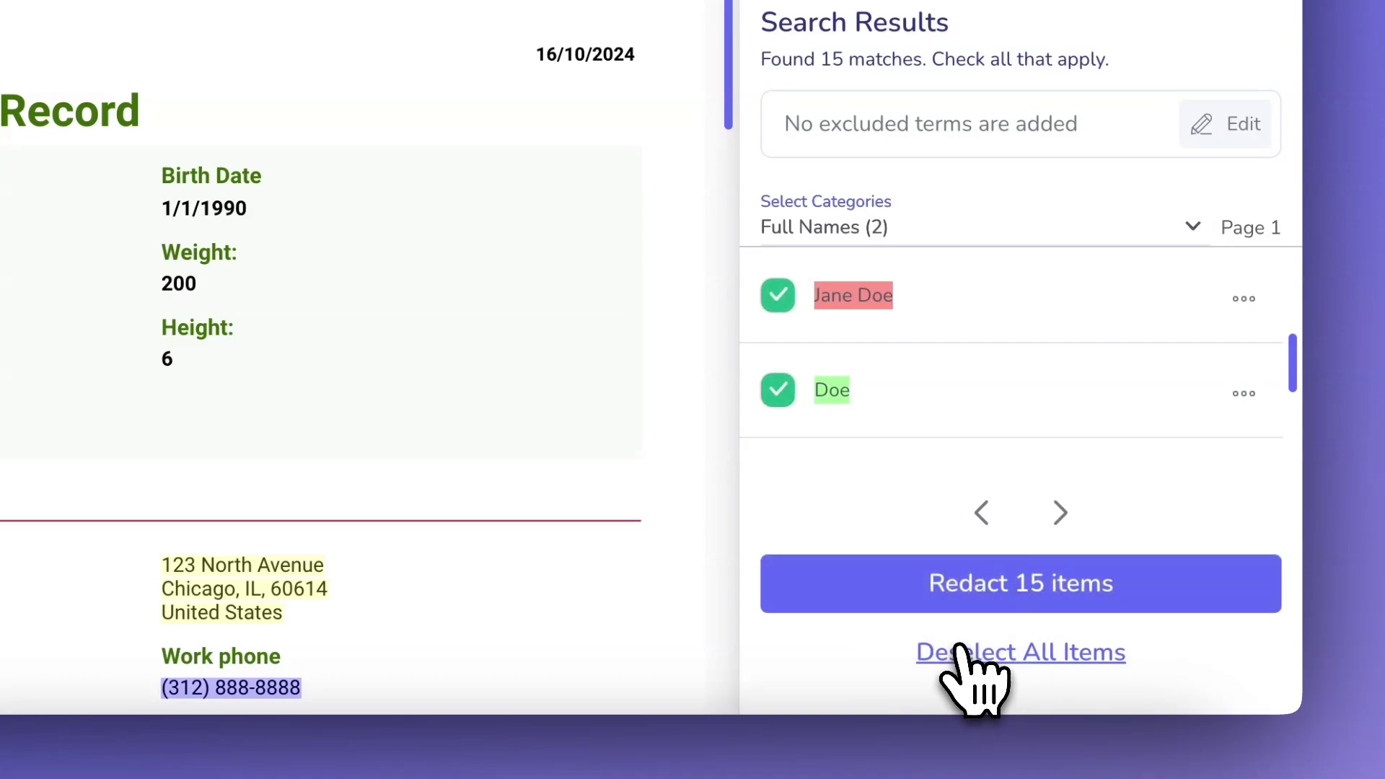
{"action": "left_click", "coordinate": [998, 583]}
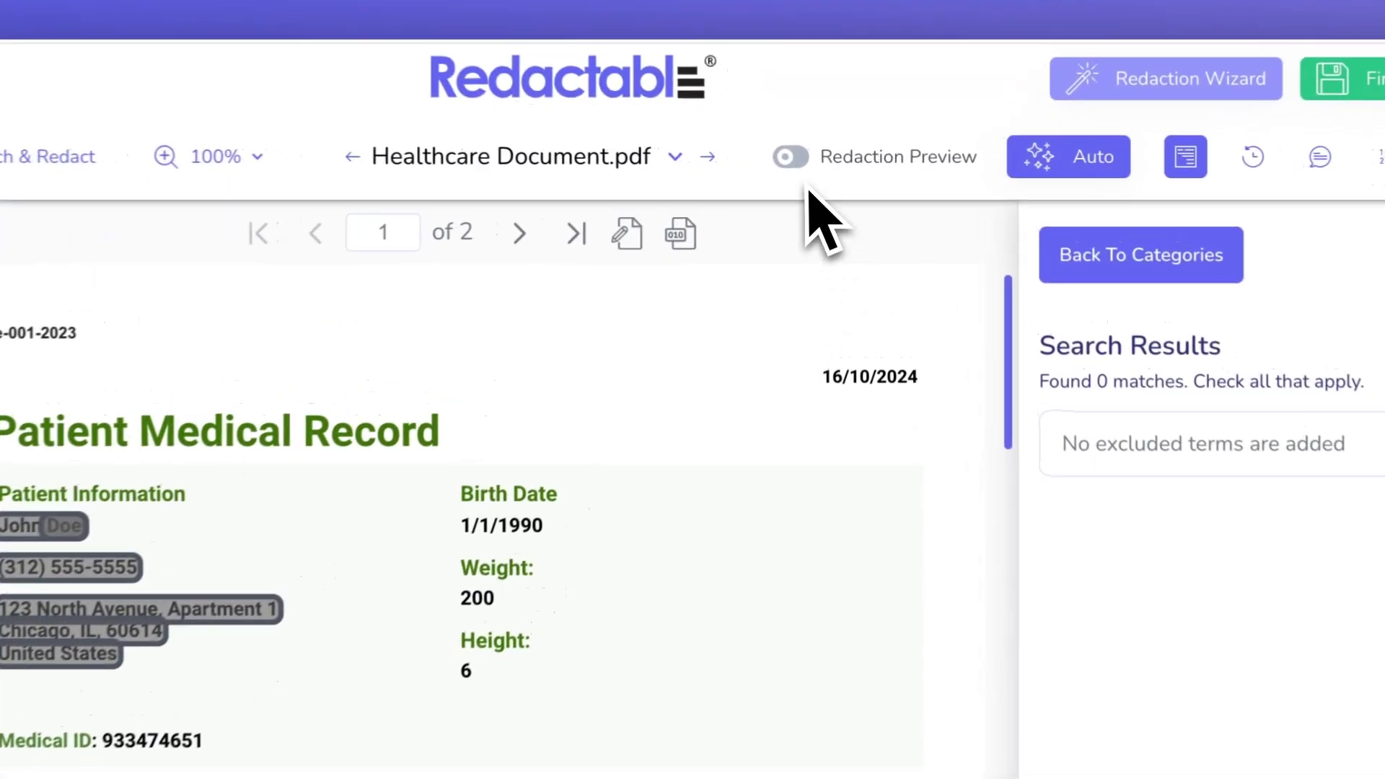
Step: Turn on Redaction Preview and scroll through both pages of the Healthcare Document's black boxes
{"action": "left_click", "coordinate": [824, 164]}
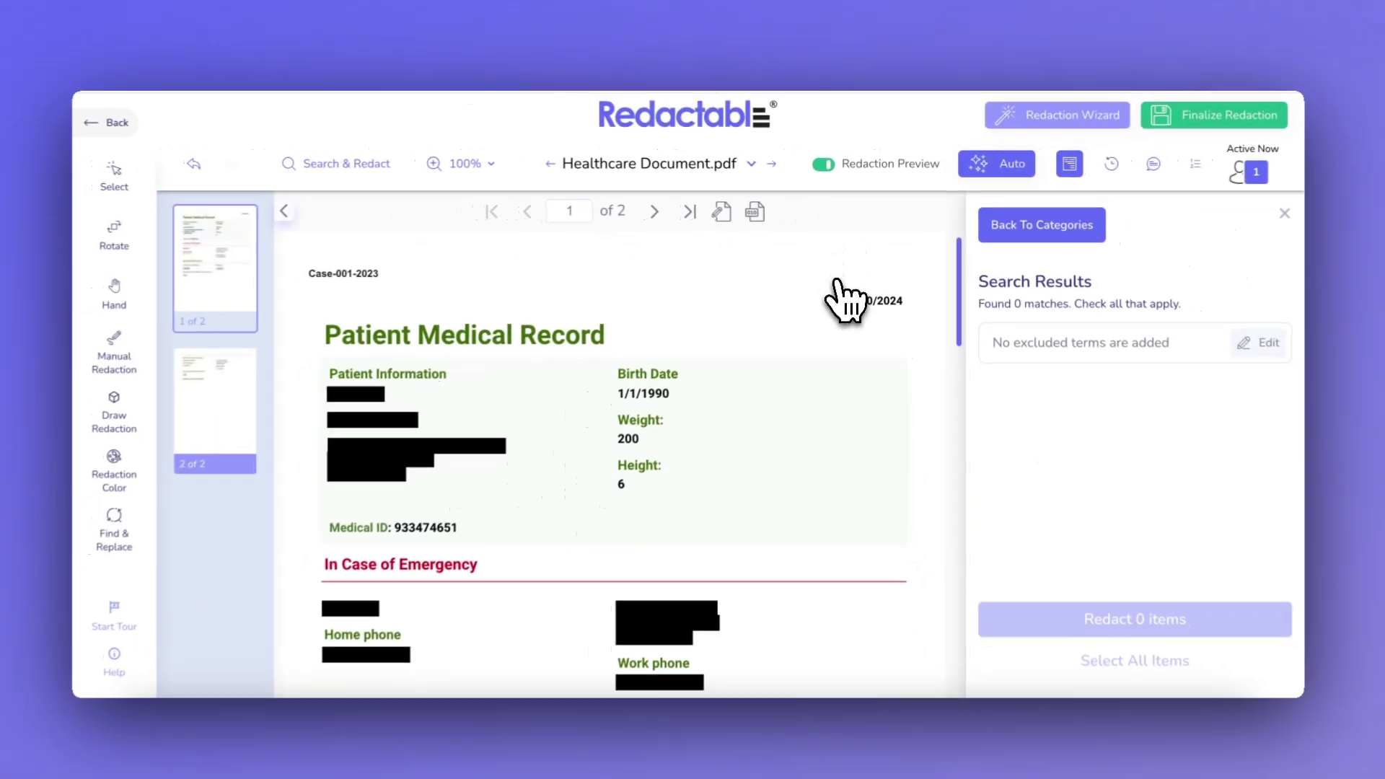
{"action": "scroll", "coordinate": [832, 314], "scroll_direction": "down", "scroll_amount": 6}
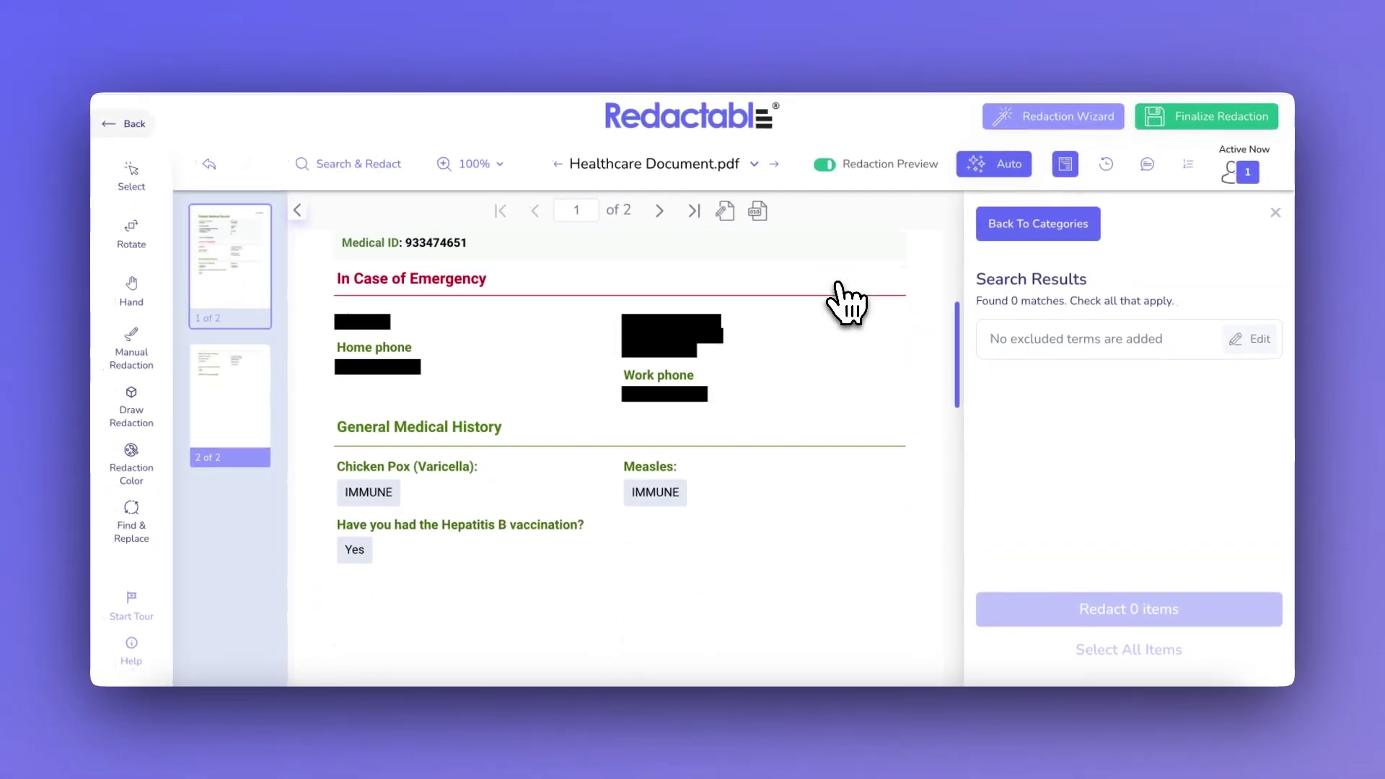
{"action": "scroll", "coordinate": [846, 303], "scroll_direction": "down", "scroll_amount": 7}
{"action": "scroll", "coordinate": [845, 303], "scroll_direction": "up", "scroll_amount": 6}
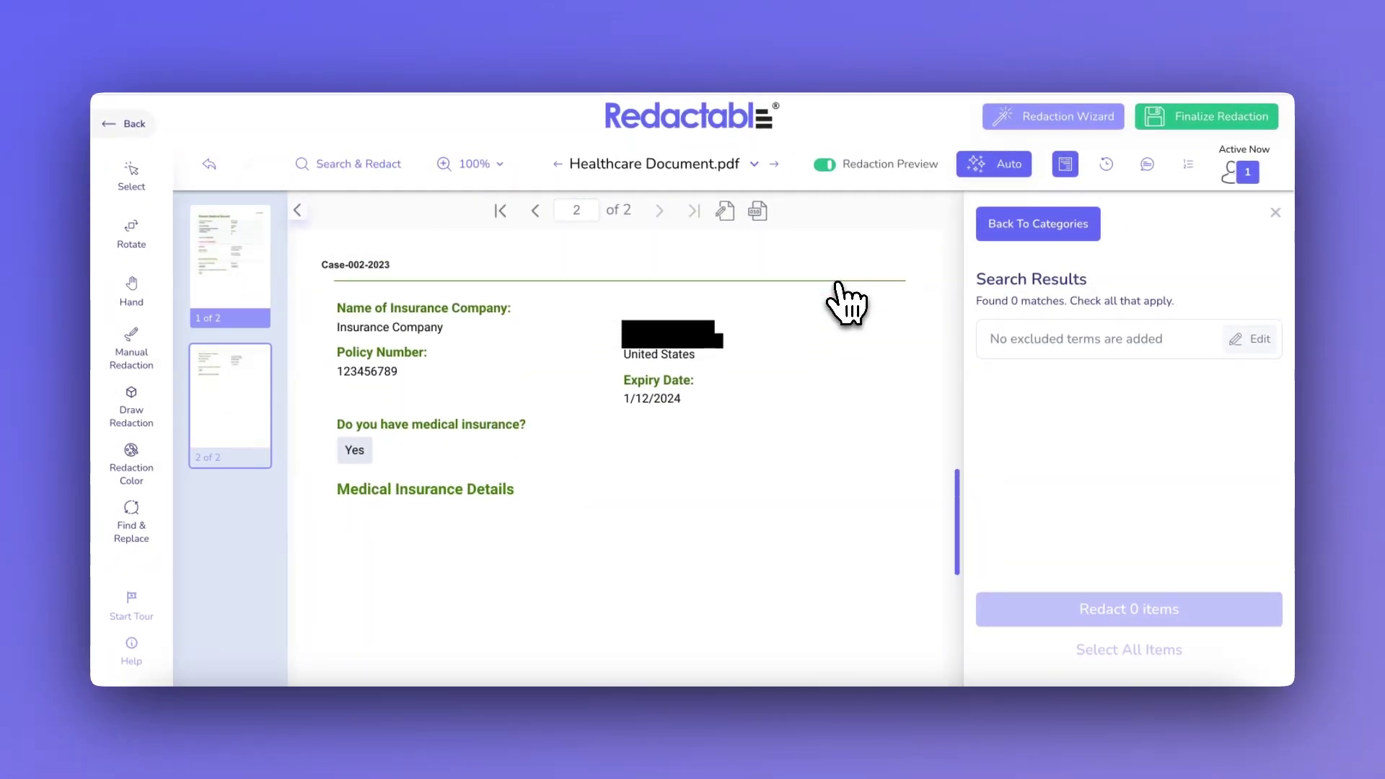
{"action": "scroll", "coordinate": [846, 304], "scroll_direction": "up", "scroll_amount": 8}
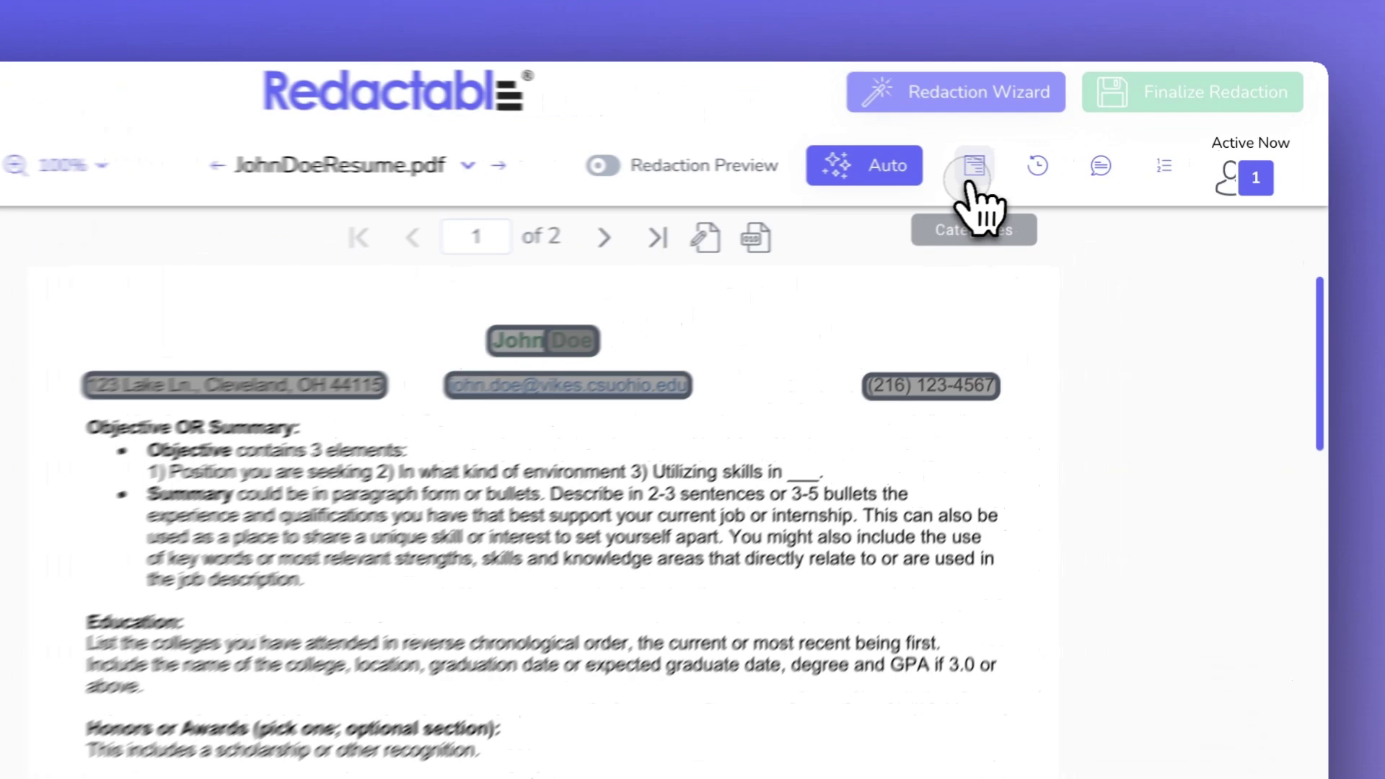
Step: Edit the saved Personal Identifiers template, save the update, and dismiss the confirmation
{"action": "left_click", "coordinate": [1065, 161]}
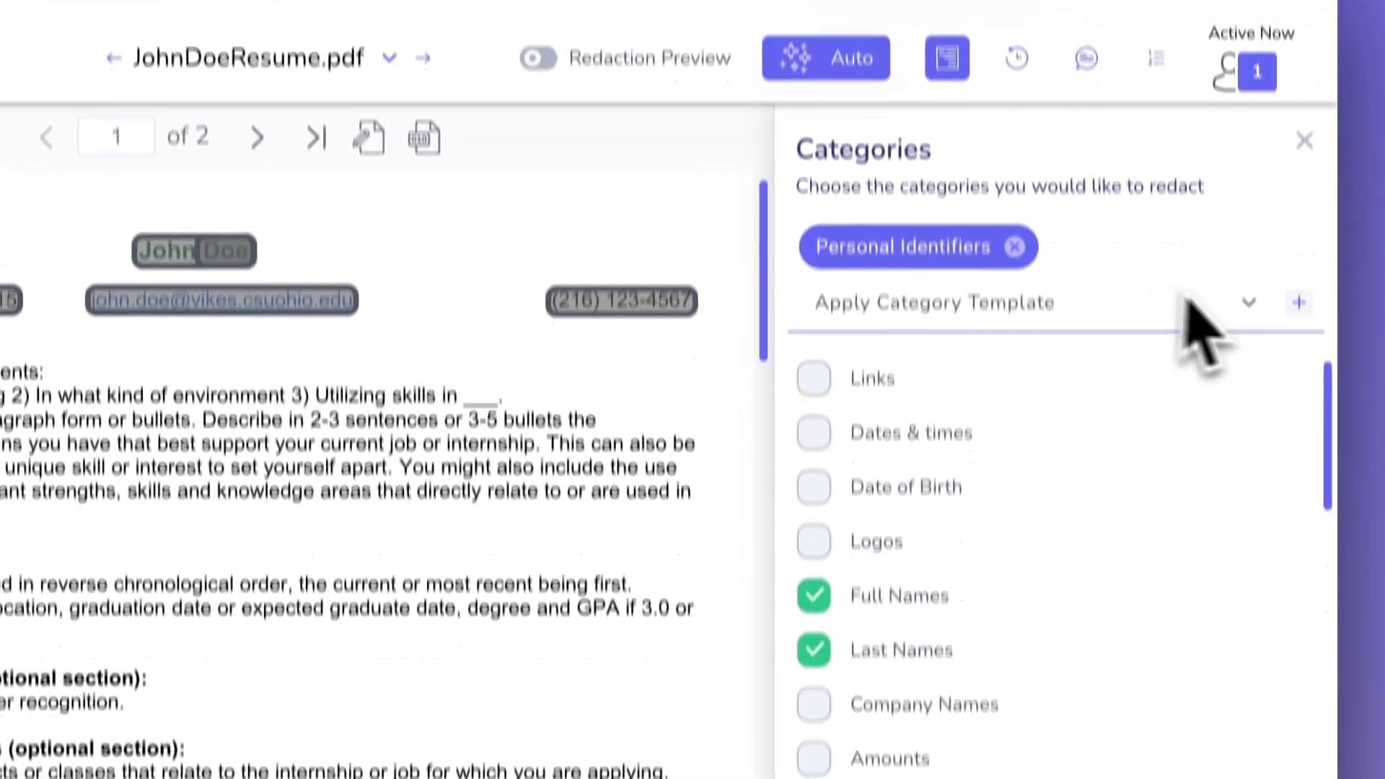
{"action": "left_click", "coordinate": [1189, 301]}
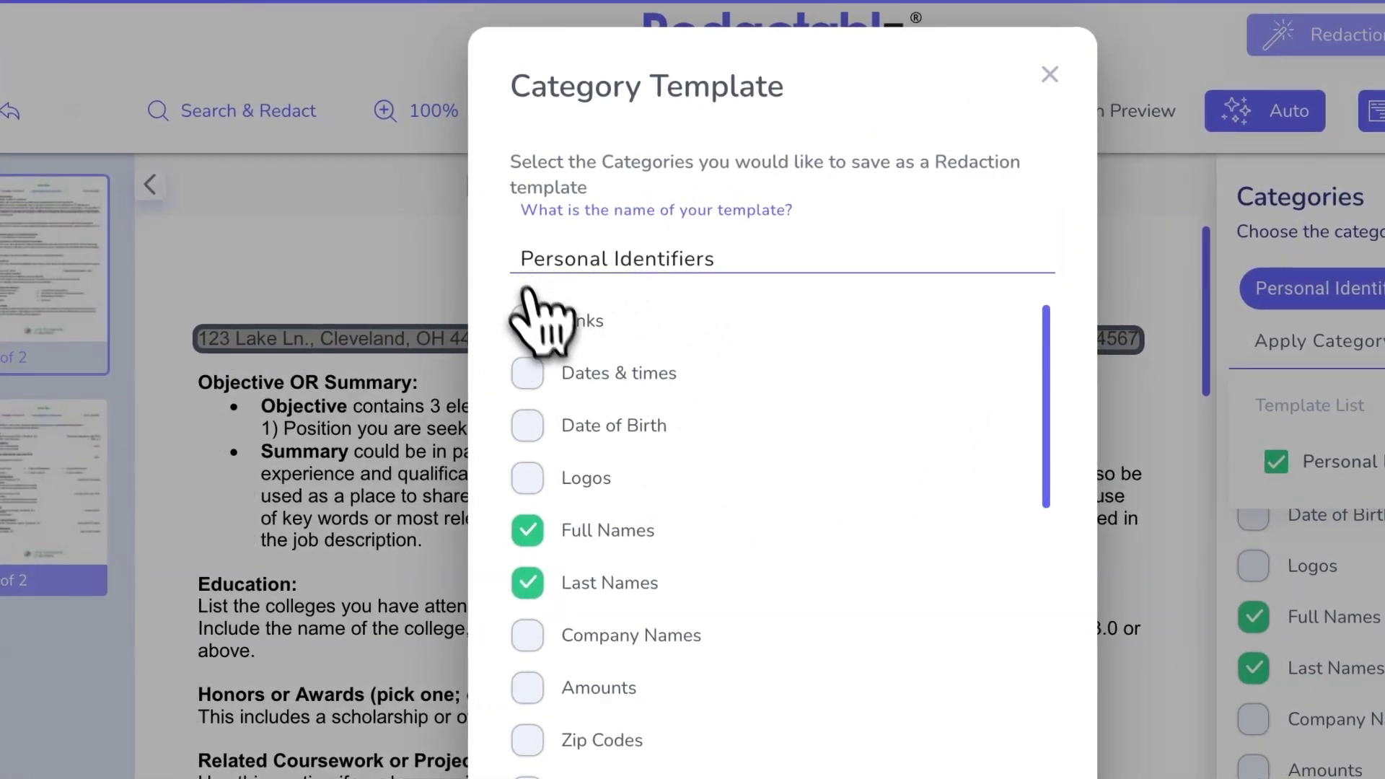
{"action": "scroll", "coordinate": [588, 426], "scroll_direction": "down", "scroll_amount": 8}
{"action": "scroll", "coordinate": [572, 448], "scroll_direction": "up", "scroll_amount": 8}
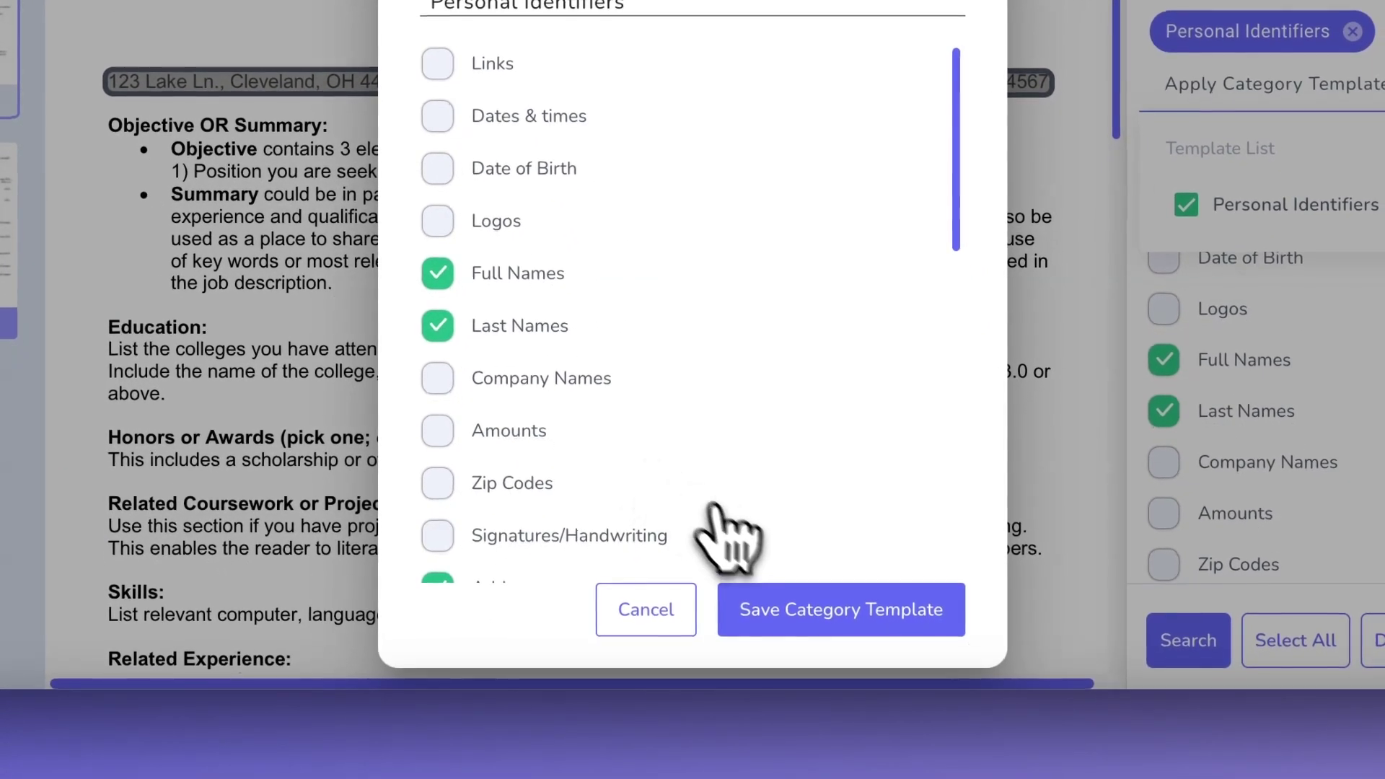
{"action": "left_click", "coordinate": [825, 628]}
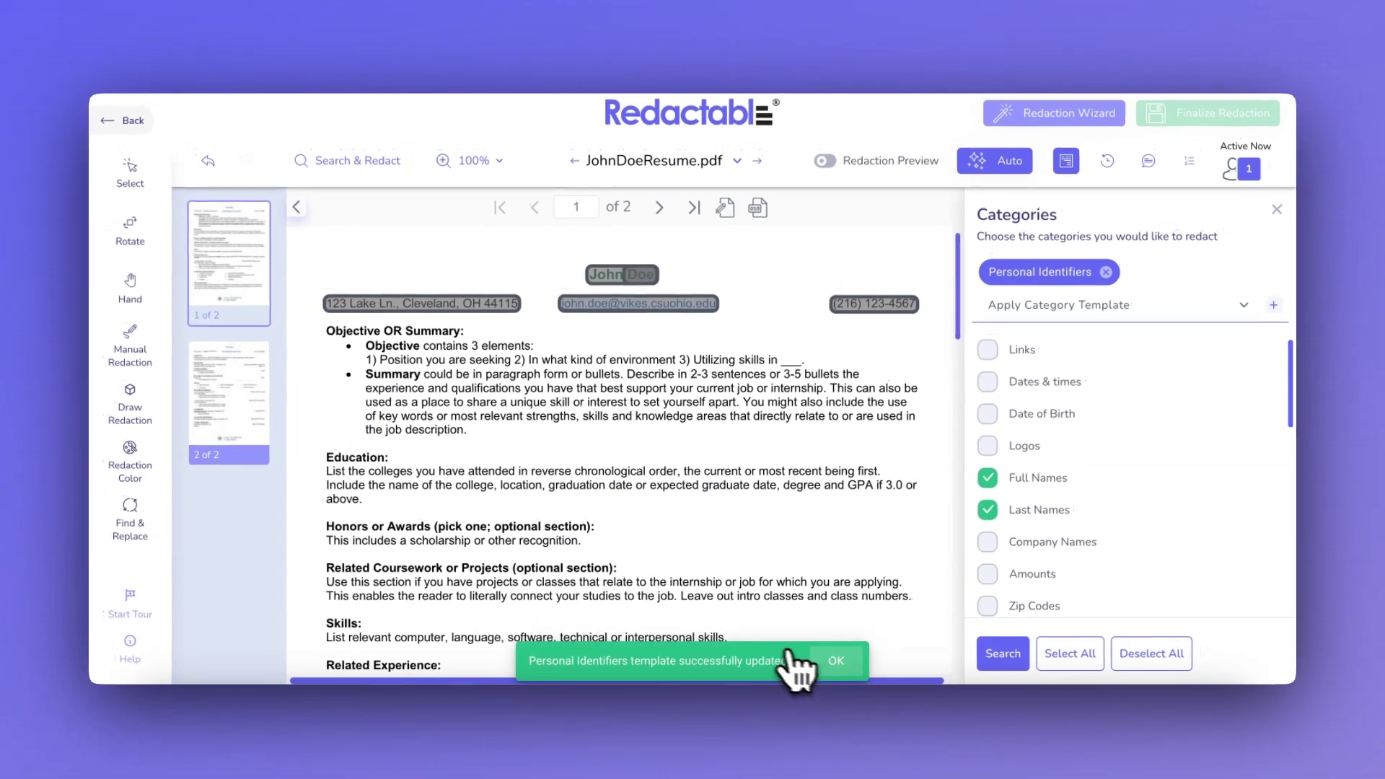
{"action": "left_click", "coordinate": [837, 661]}
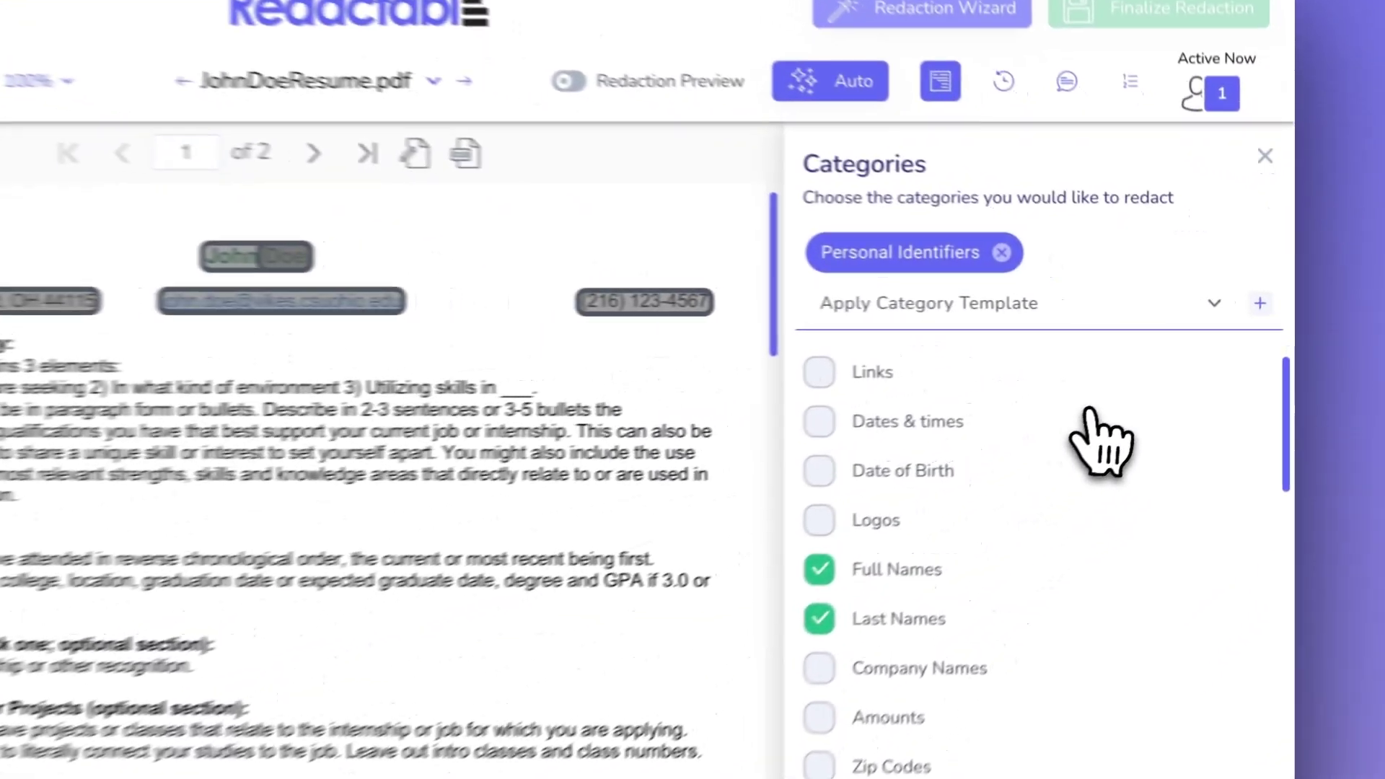
{"action": "left_click", "coordinate": [1230, 309]}
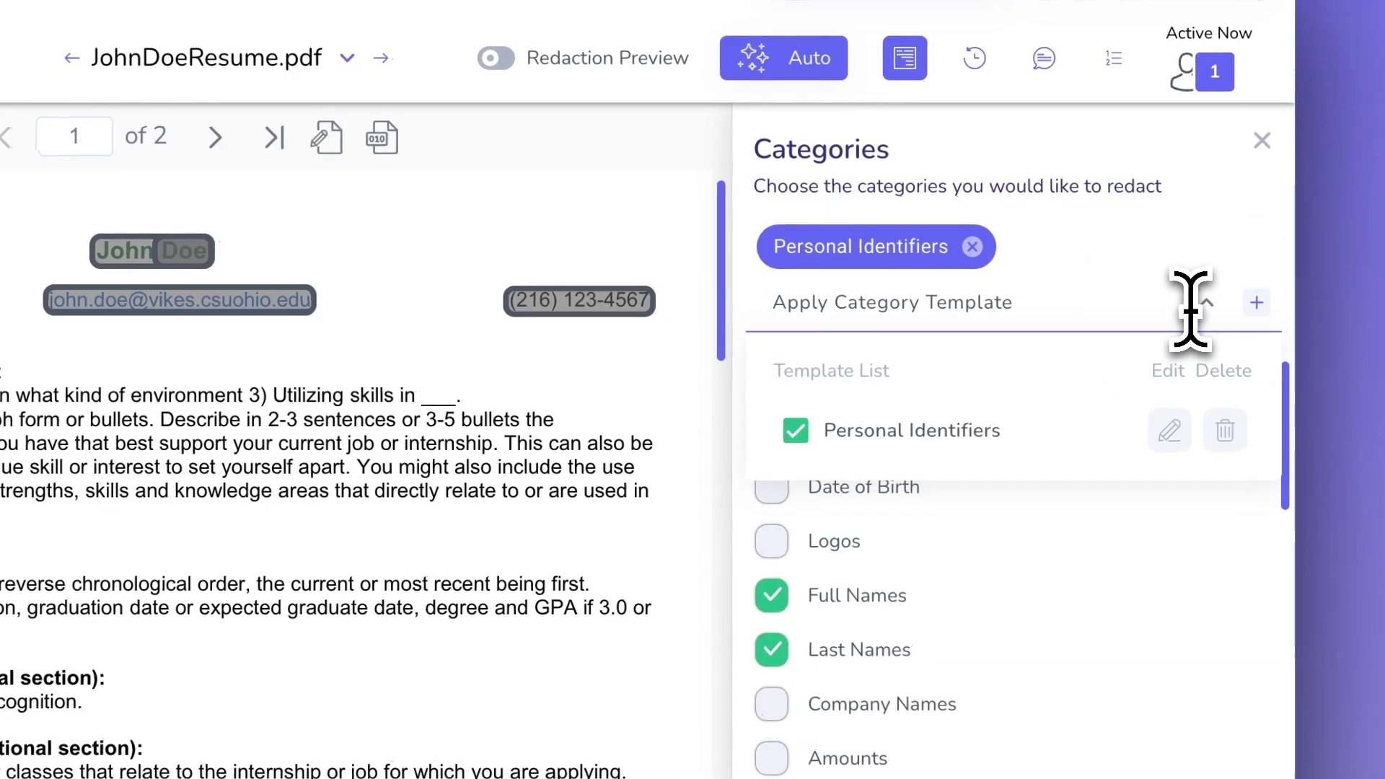
{"action": "left_click", "coordinate": [1225, 419]}
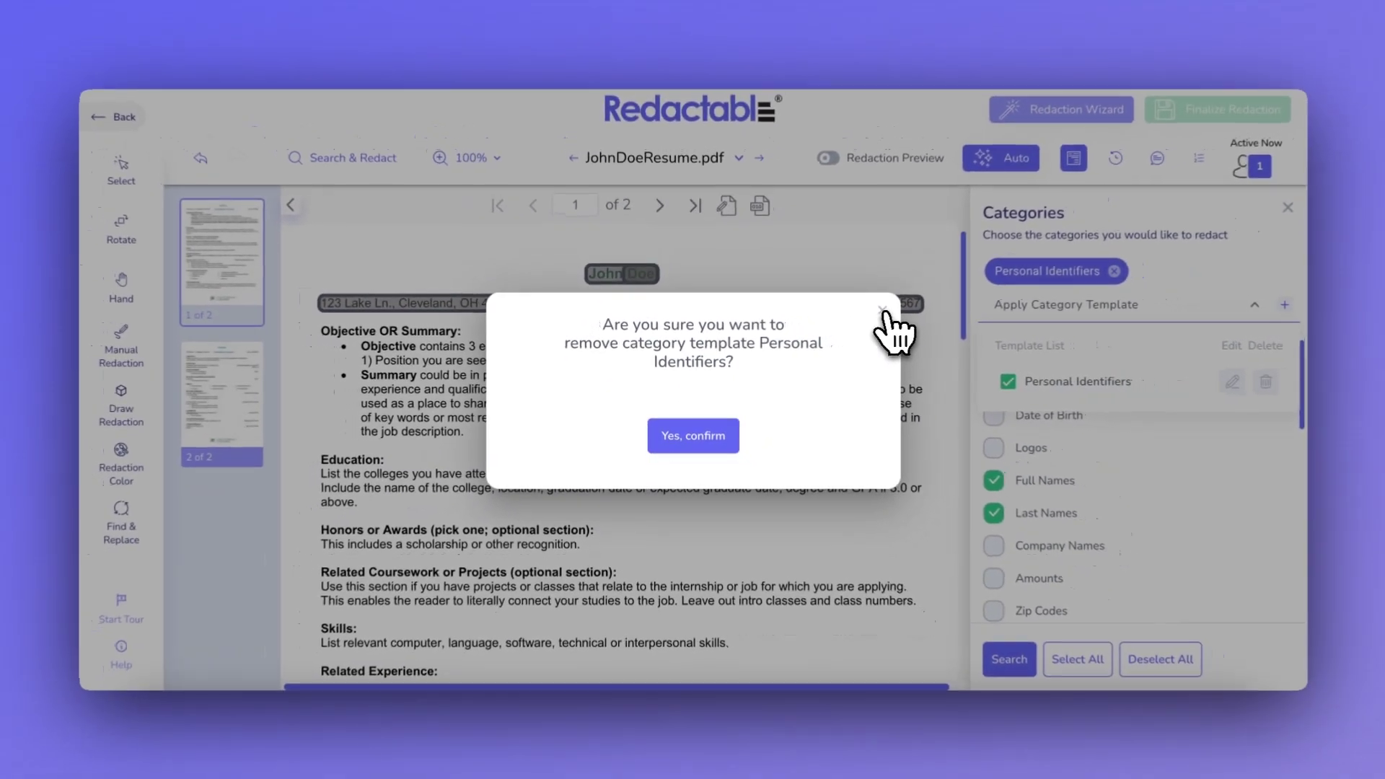
{"action": "left_click", "coordinate": [880, 314]}
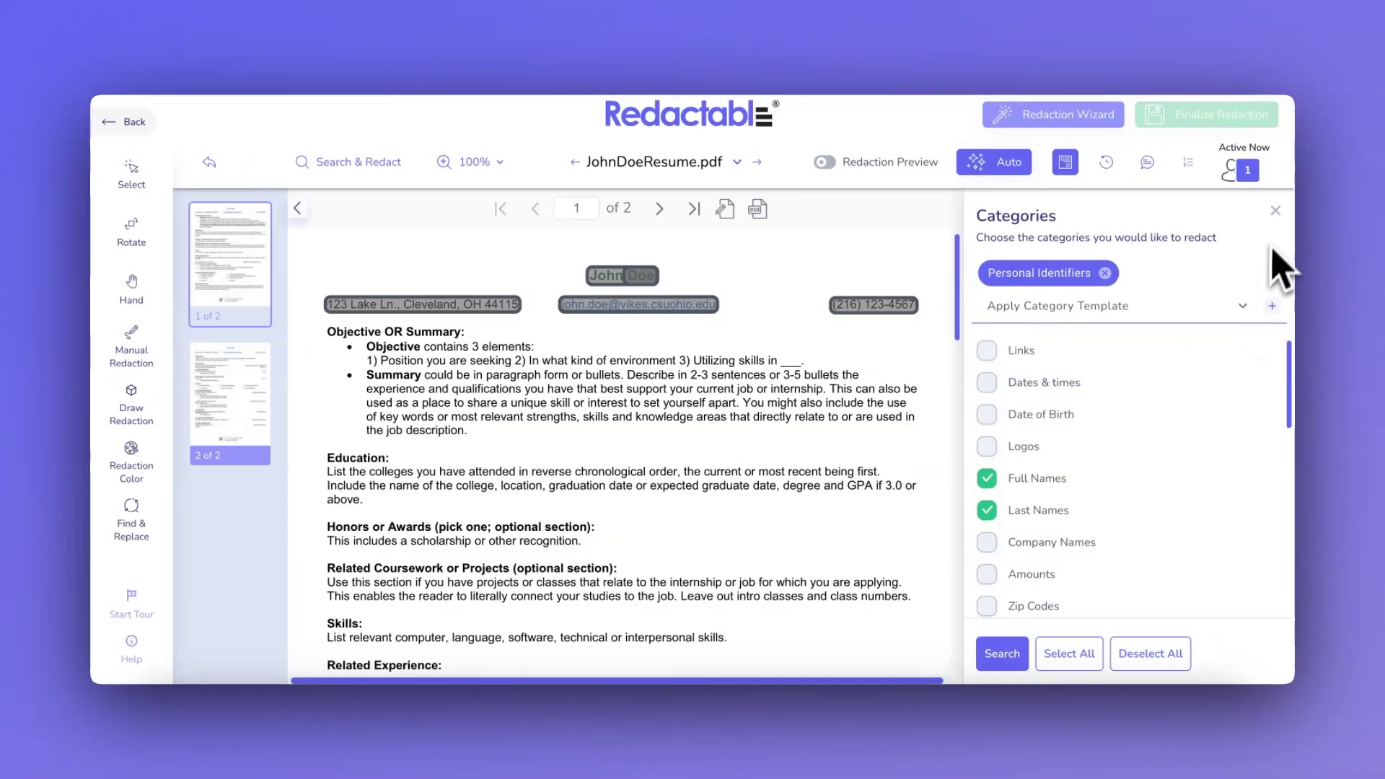
Step: Preview the resume's black boxes, finalize the redaction, and attach a redaction certificate
{"action": "left_click", "coordinate": [1276, 211]}
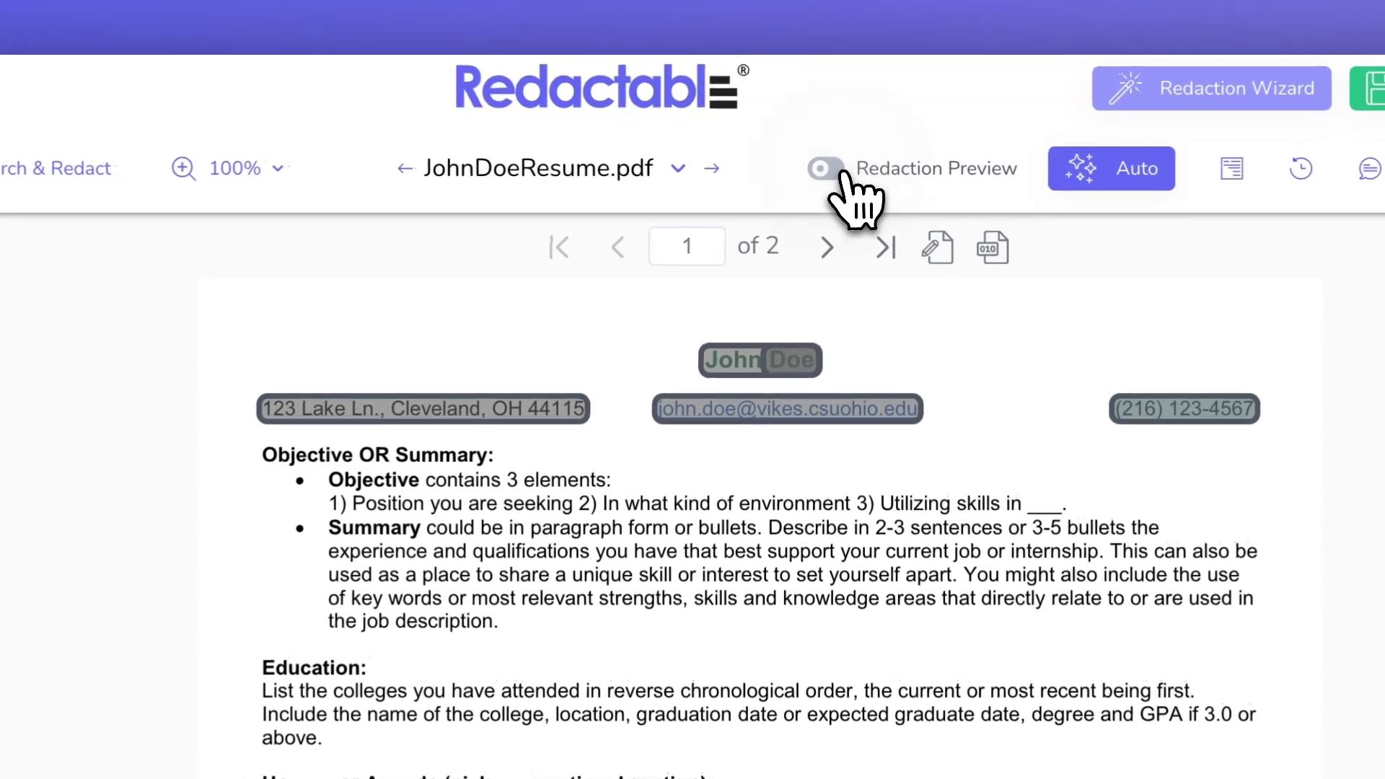
{"action": "left_click", "coordinate": [824, 162]}
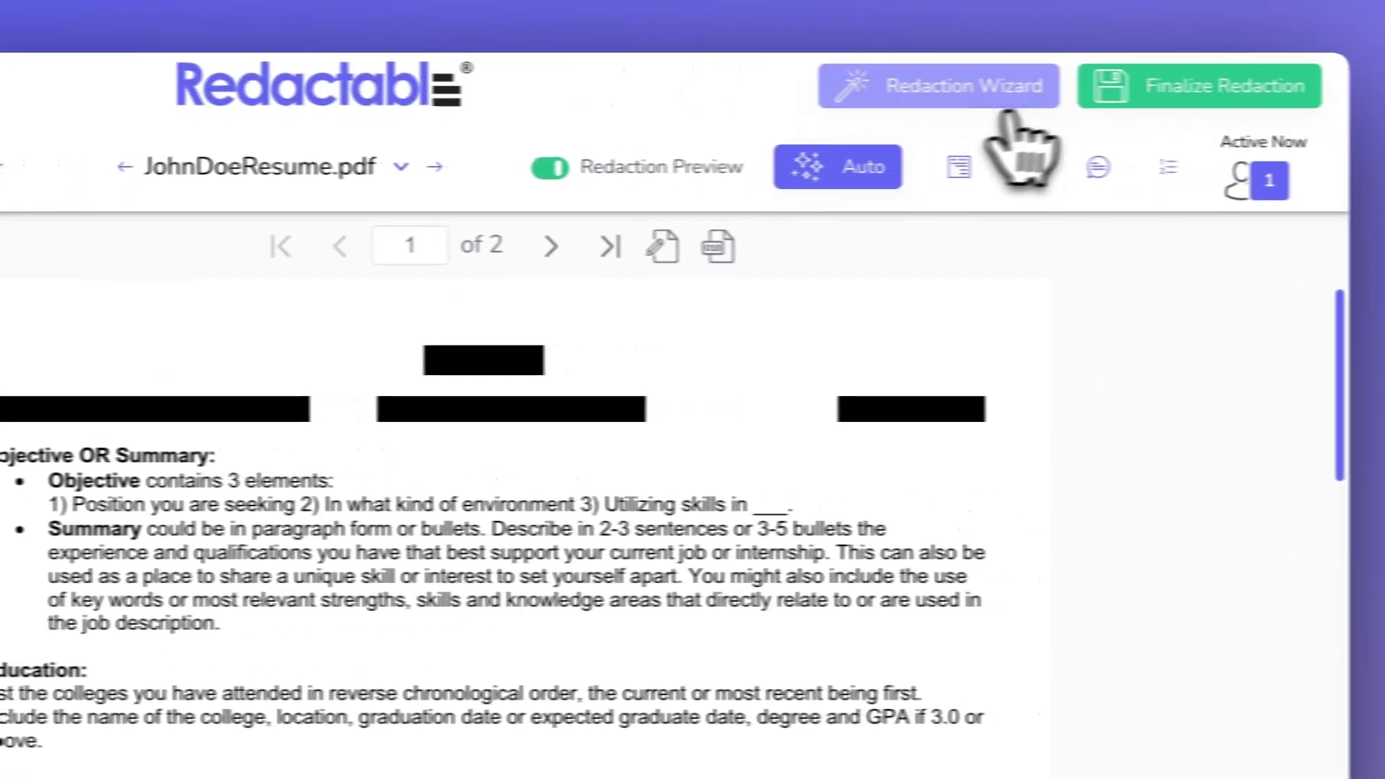
{"action": "left_click", "coordinate": [1102, 98]}
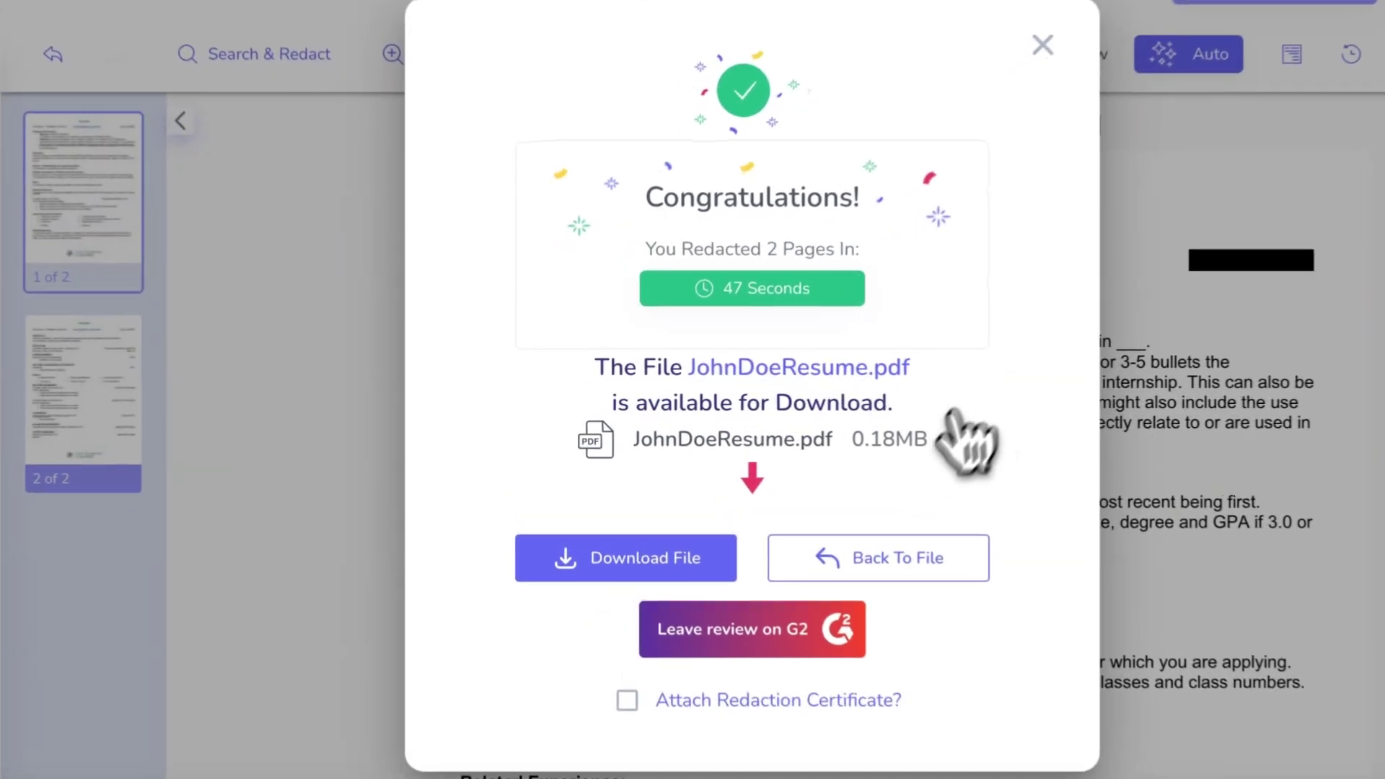
{"action": "left_click", "coordinate": [629, 710]}
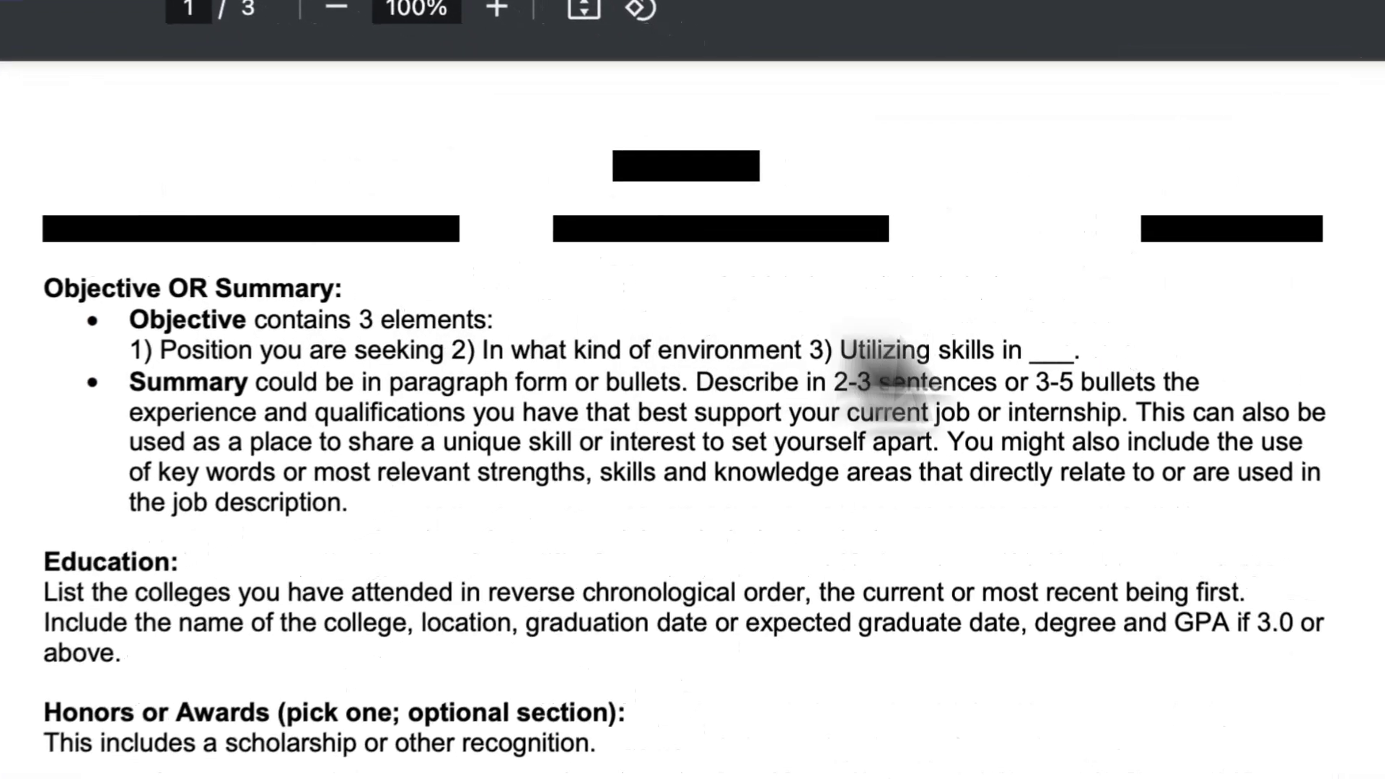
{"action": "scroll", "coordinate": [1212, 243], "scroll_direction": "down", "scroll_amount": 10}
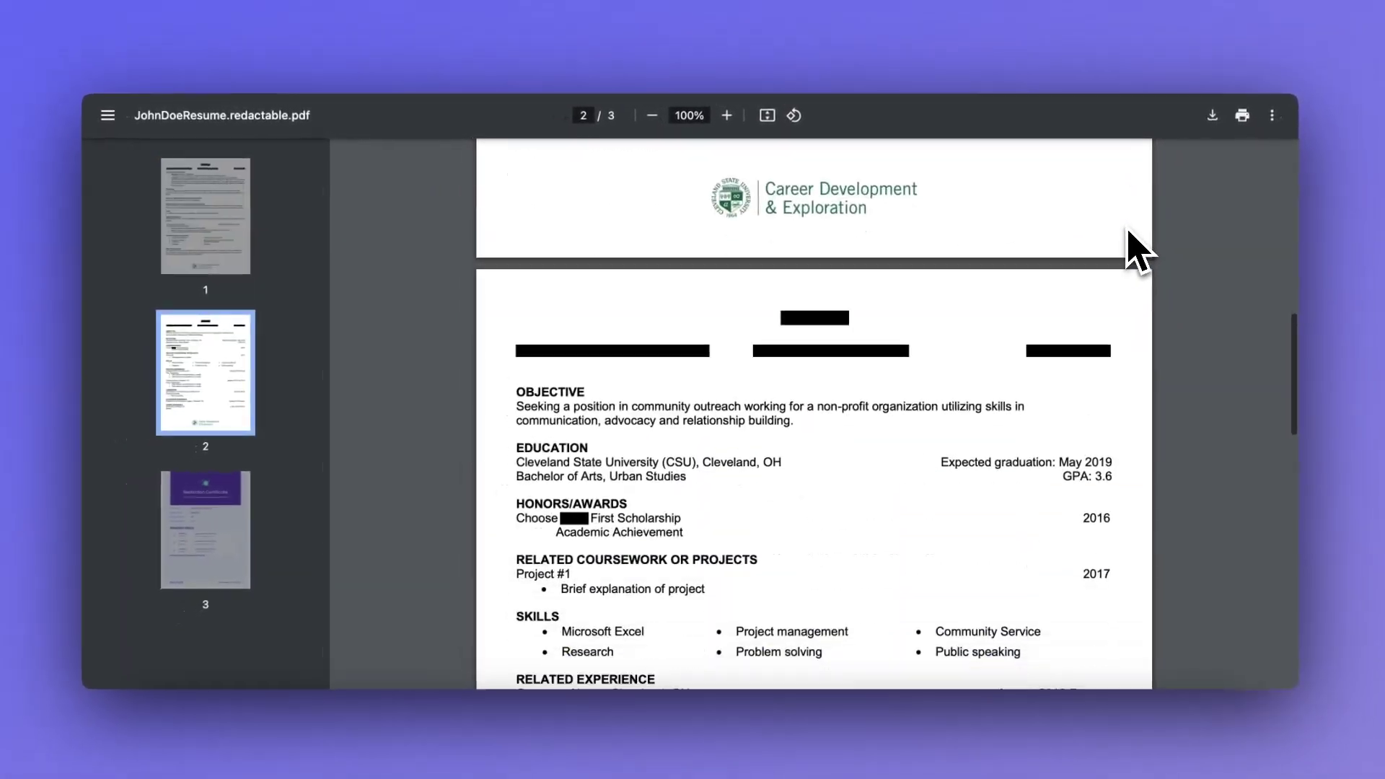
{"action": "scroll", "coordinate": [1127, 232], "scroll_direction": "down", "scroll_amount": 7}
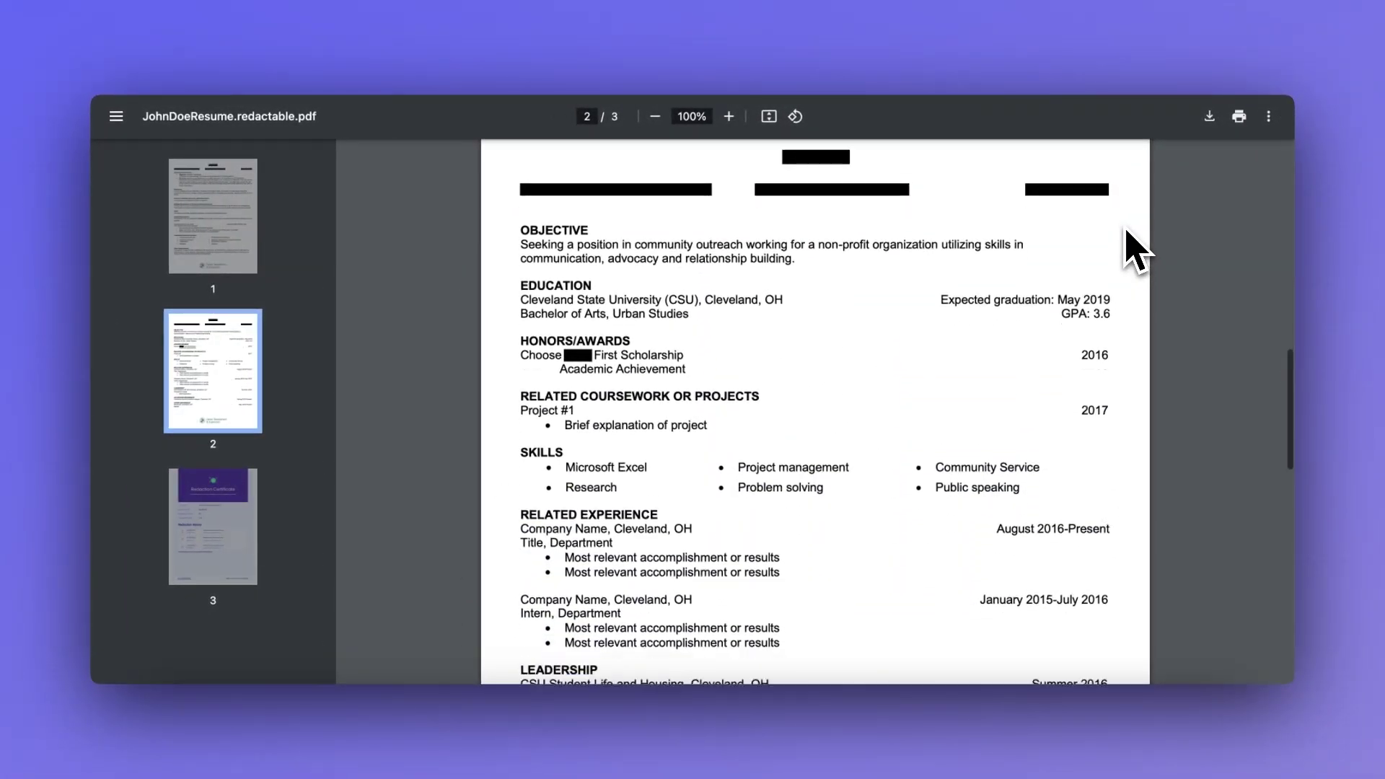
{"action": "scroll", "coordinate": [1127, 232], "scroll_direction": "down", "scroll_amount": 5}
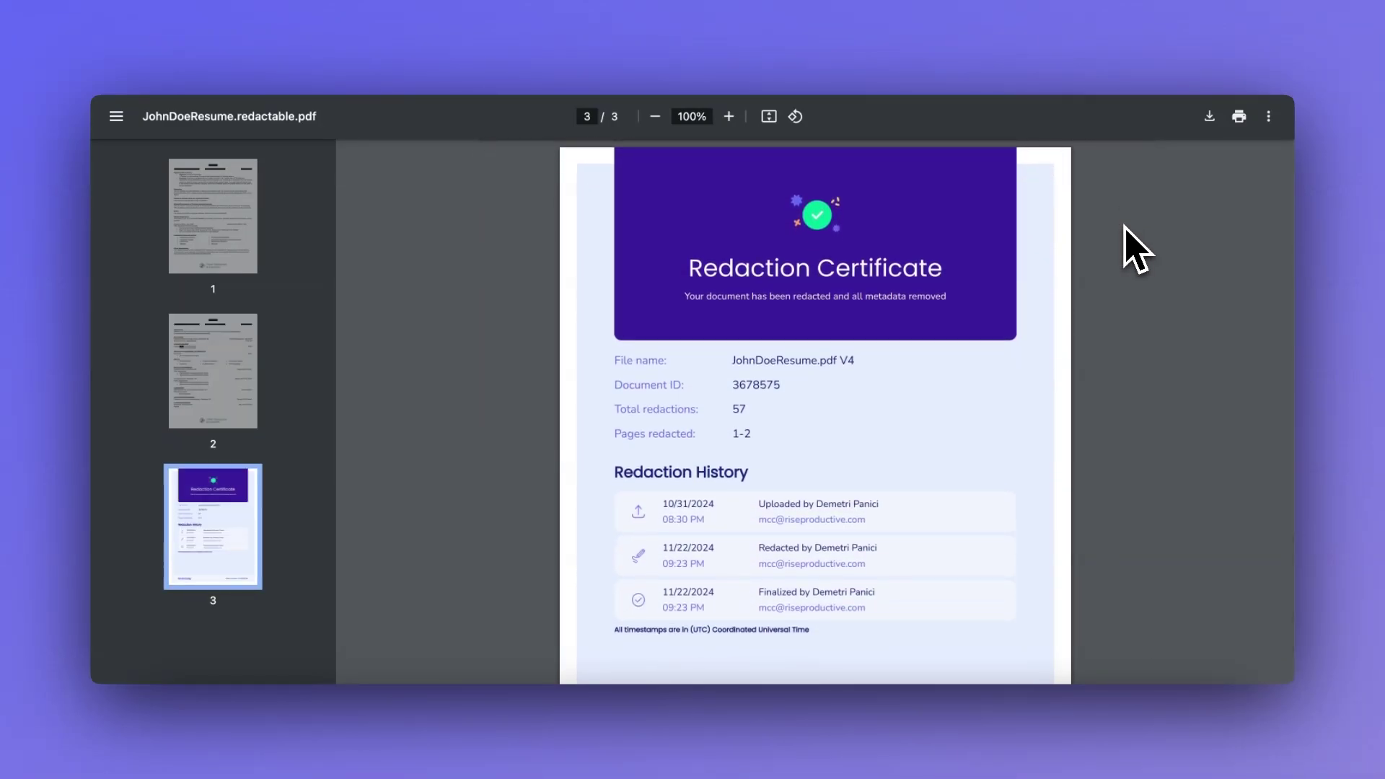
{"action": "scroll", "coordinate": [1138, 249], "scroll_direction": "up", "scroll_amount": 10}
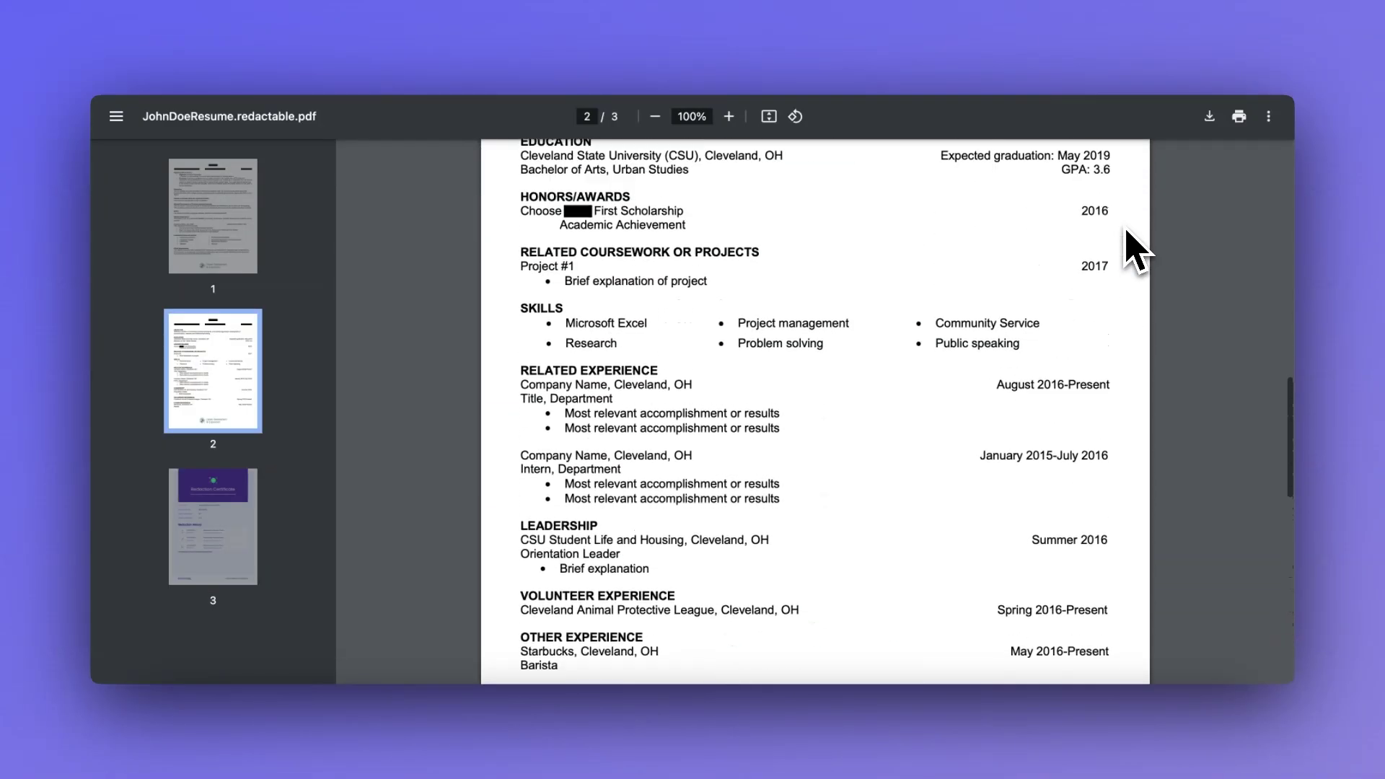
{"action": "scroll", "coordinate": [1136, 249], "scroll_direction": "up", "scroll_amount": 10}
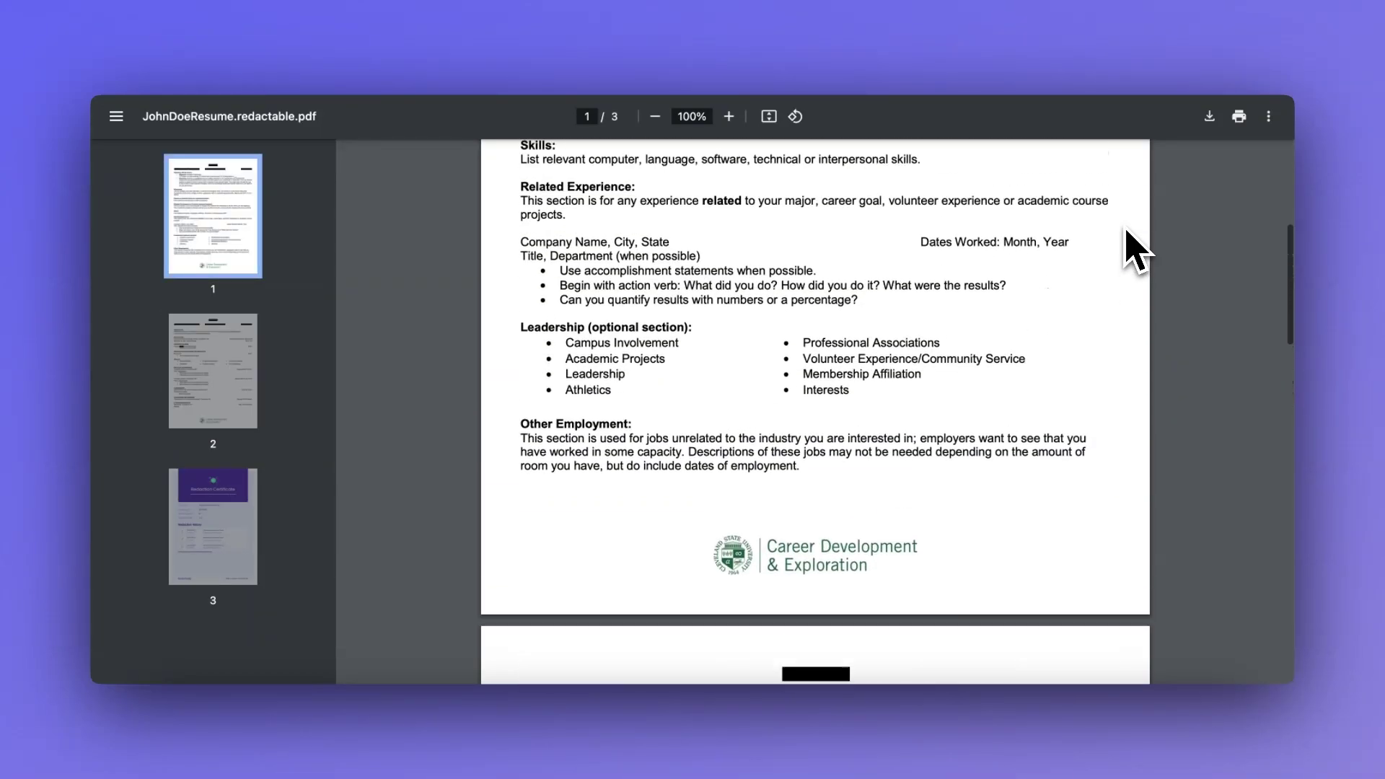
{"action": "scroll", "coordinate": [1136, 249], "scroll_direction": "up", "scroll_amount": 3}
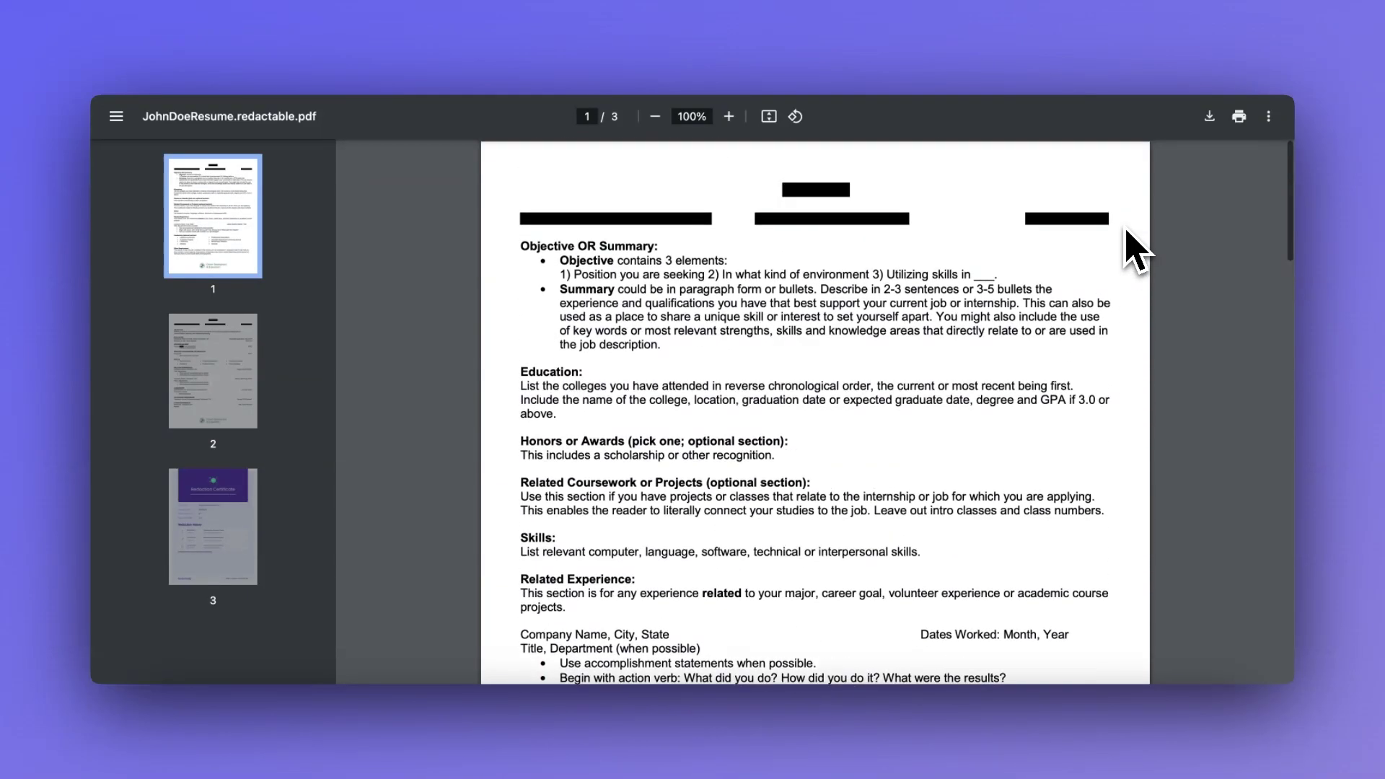